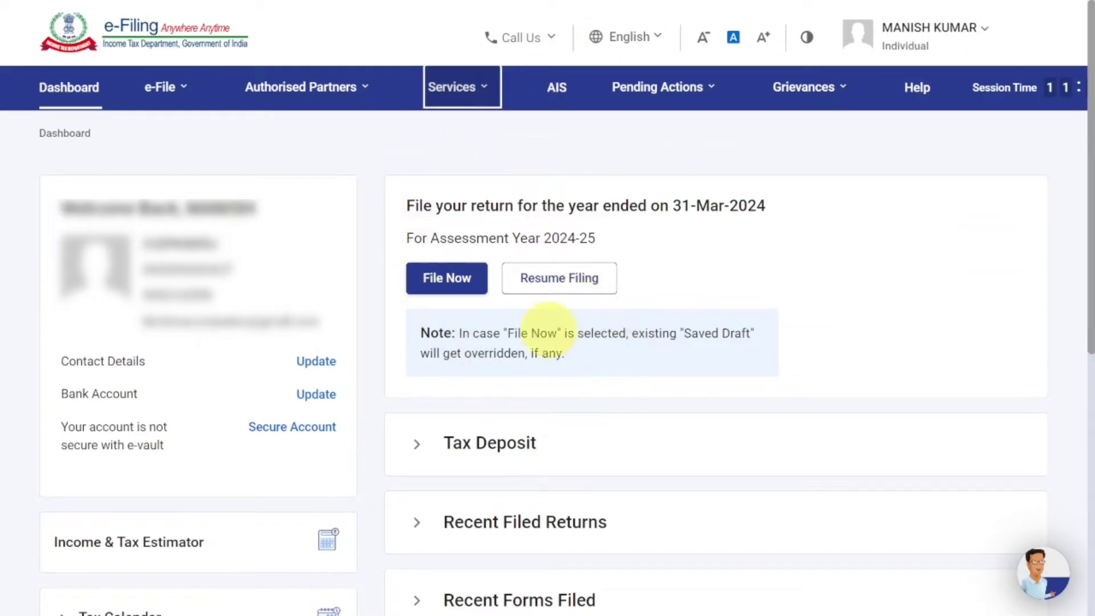
- File the AY 2024-25 return online, starting a new filing rather than the saved ITR-4 draft
{"action": "left_click", "coordinate": [455, 289]}
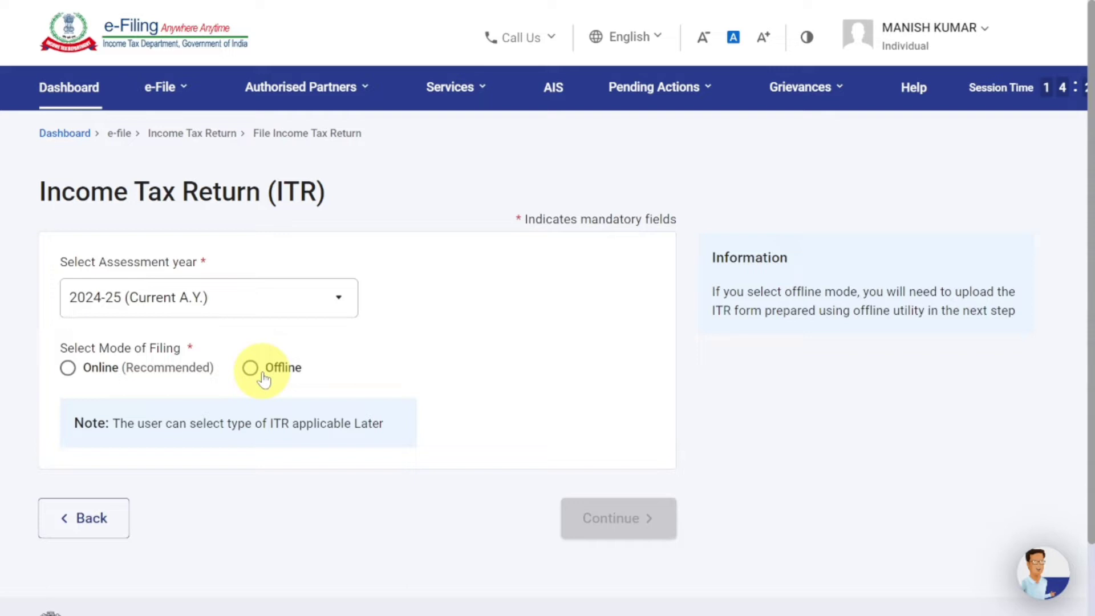
{"action": "left_click", "coordinate": [68, 368]}
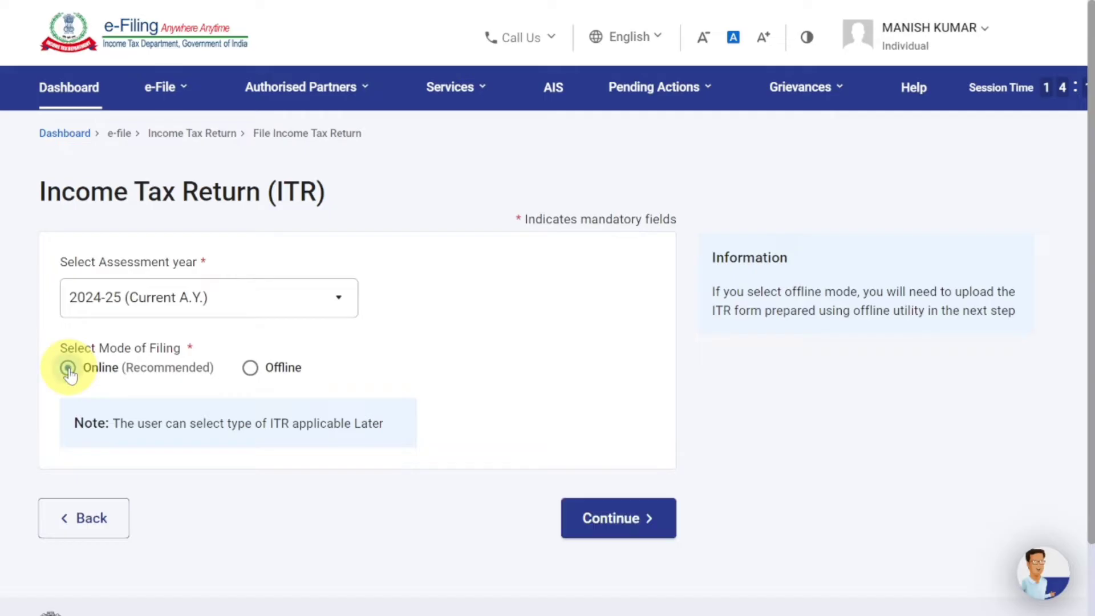
{"action": "left_click", "coordinate": [599, 517]}
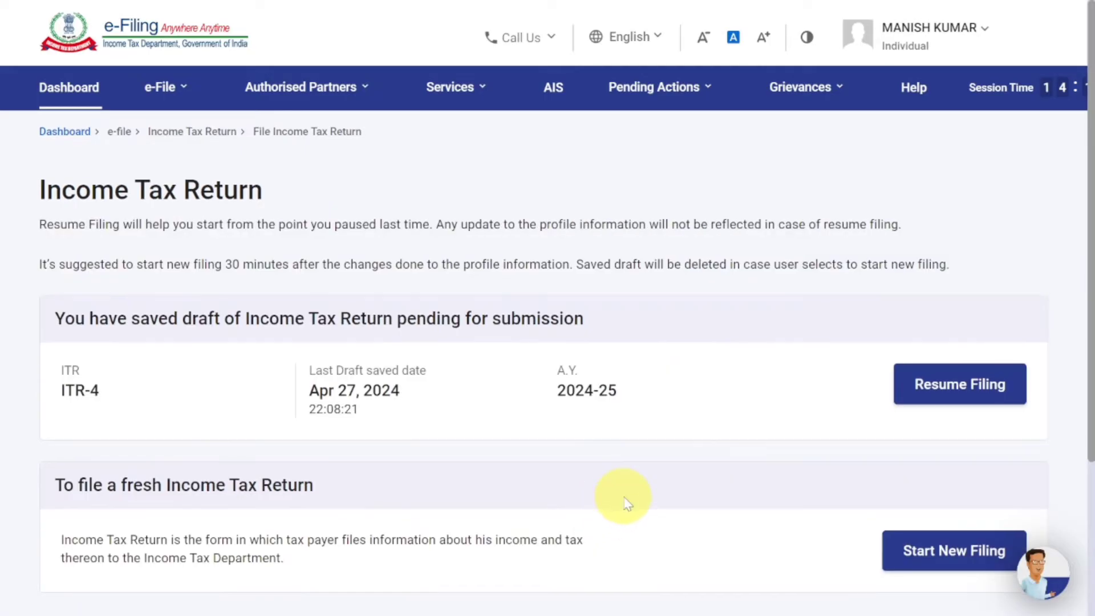
{"action": "scroll", "coordinate": [626, 502], "scroll_direction": "down", "scroll_amount": 3}
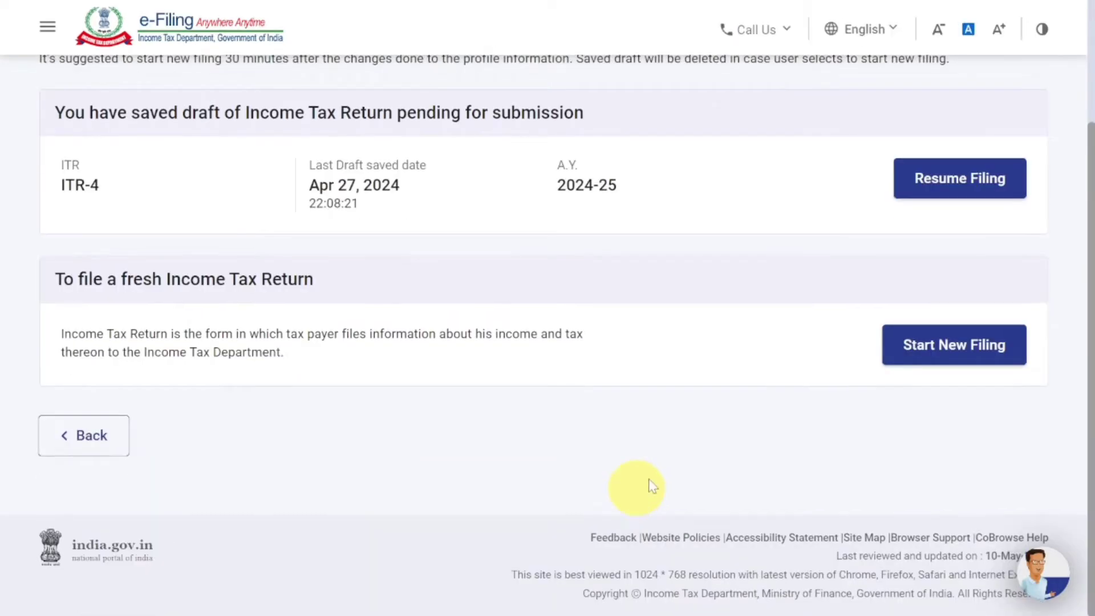
{"action": "left_click", "coordinate": [939, 361]}
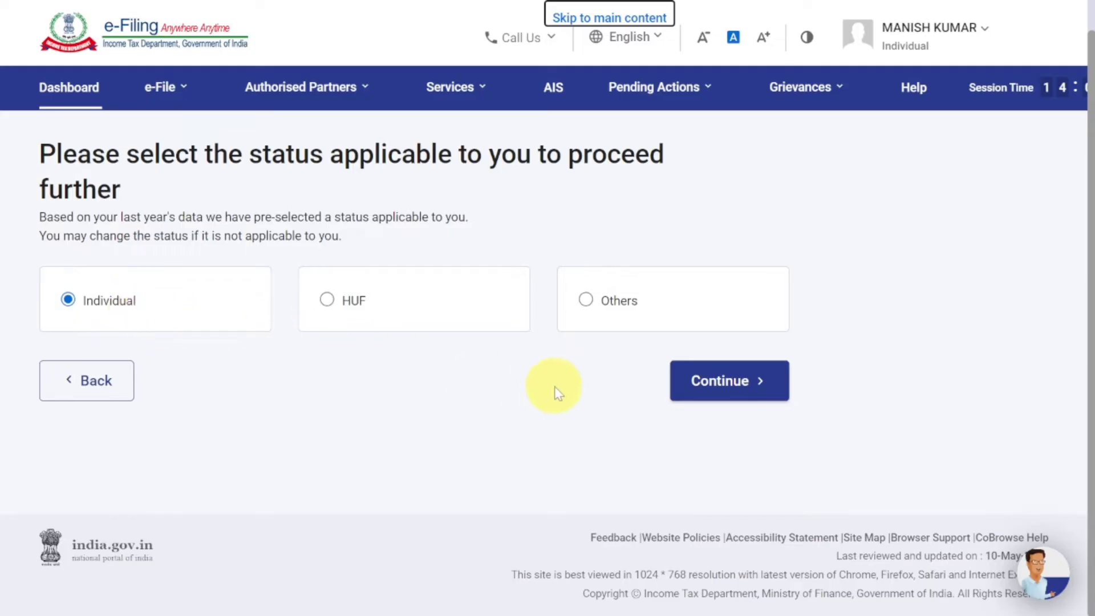
- Keep Individual status and proceed with ITR - 4 as the return form
{"action": "left_click", "coordinate": [709, 391]}
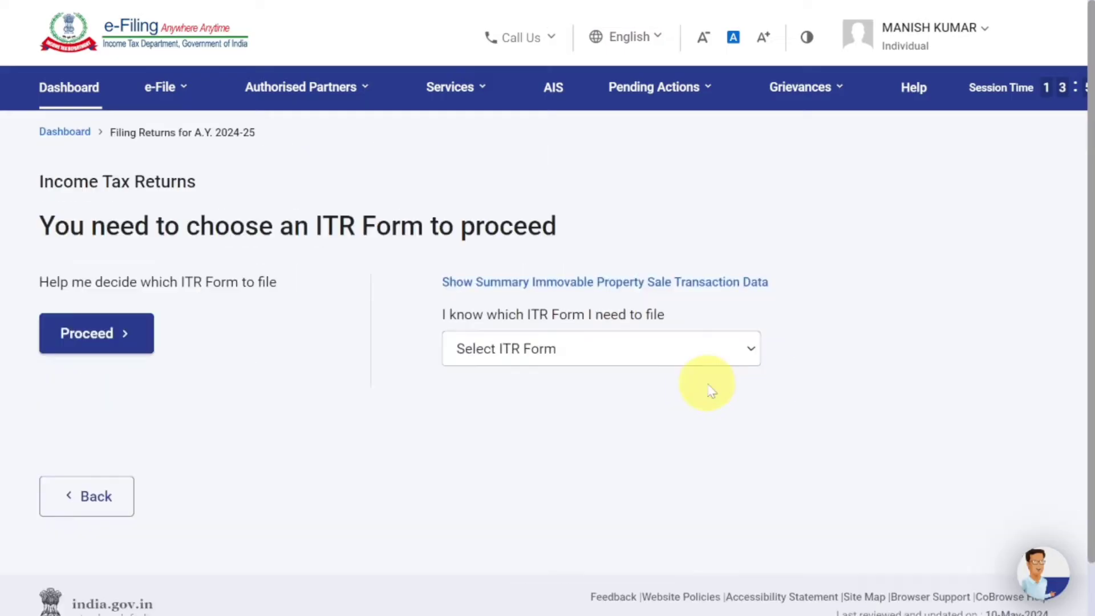
{"action": "left_click", "coordinate": [641, 363]}
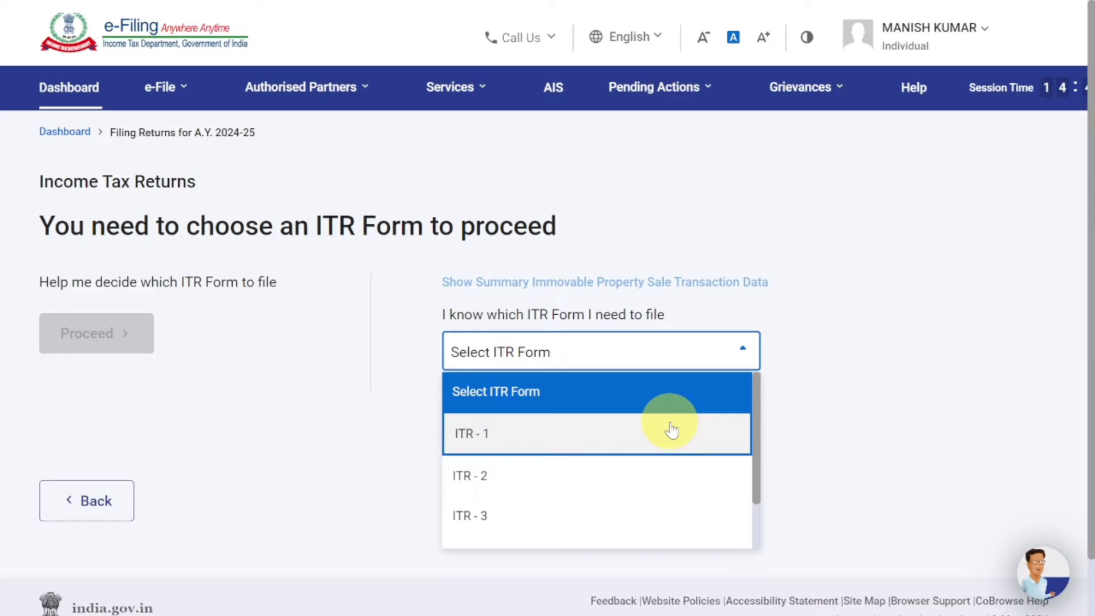
{"action": "scroll", "coordinate": [668, 428], "scroll_direction": "down", "scroll_amount": 1}
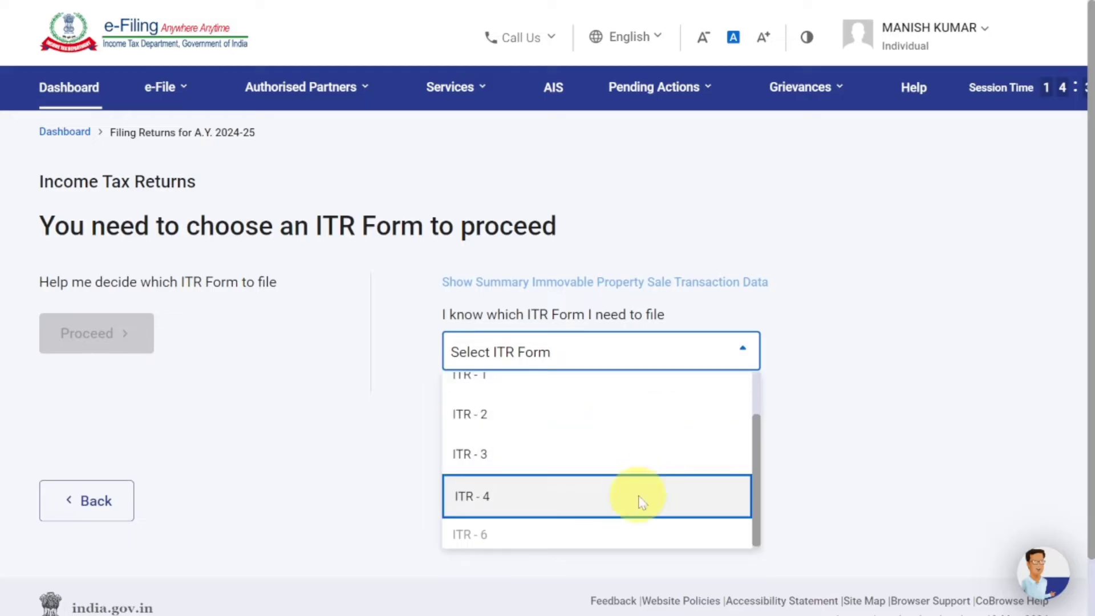
{"action": "left_click", "coordinate": [638, 500]}
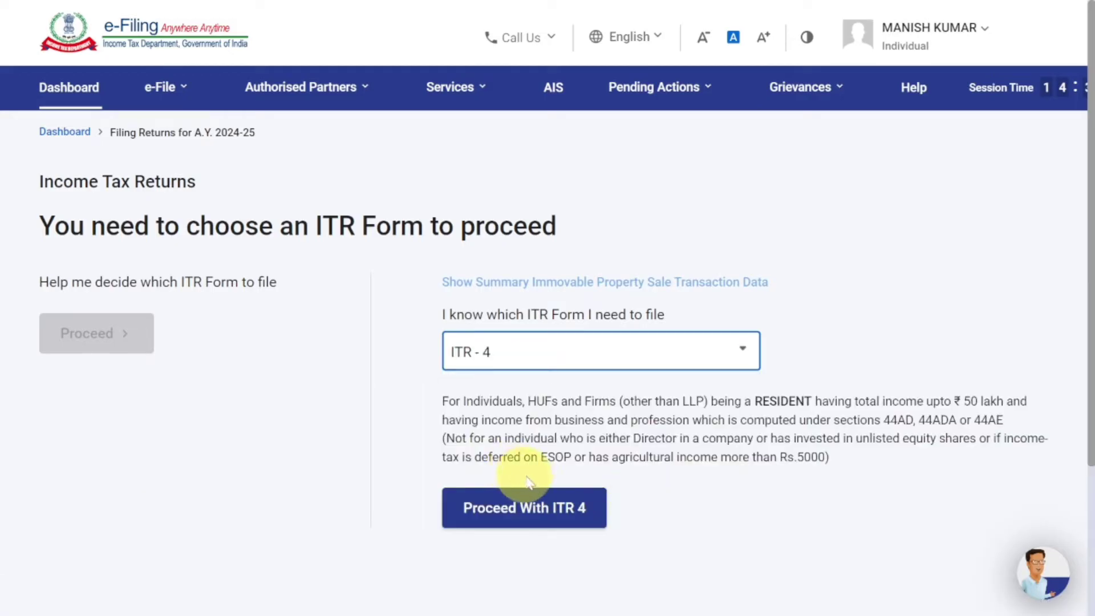
{"action": "left_click", "coordinate": [549, 515]}
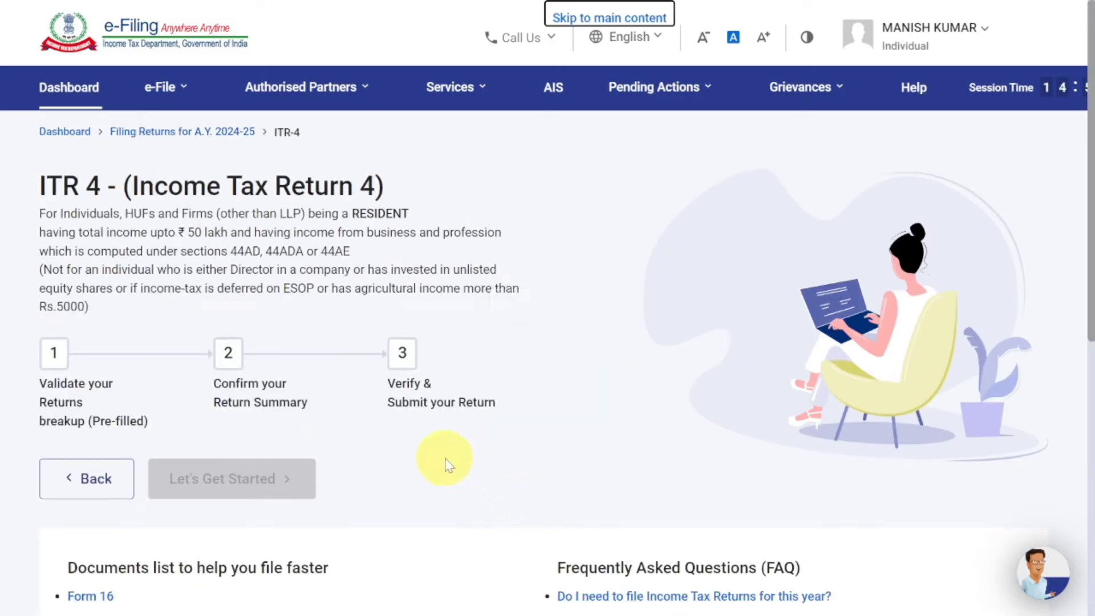
- Start the ITR-4 filing and select Others as the reason for filing
{"action": "scroll", "coordinate": [394, 460], "scroll_direction": "down", "scroll_amount": 3}
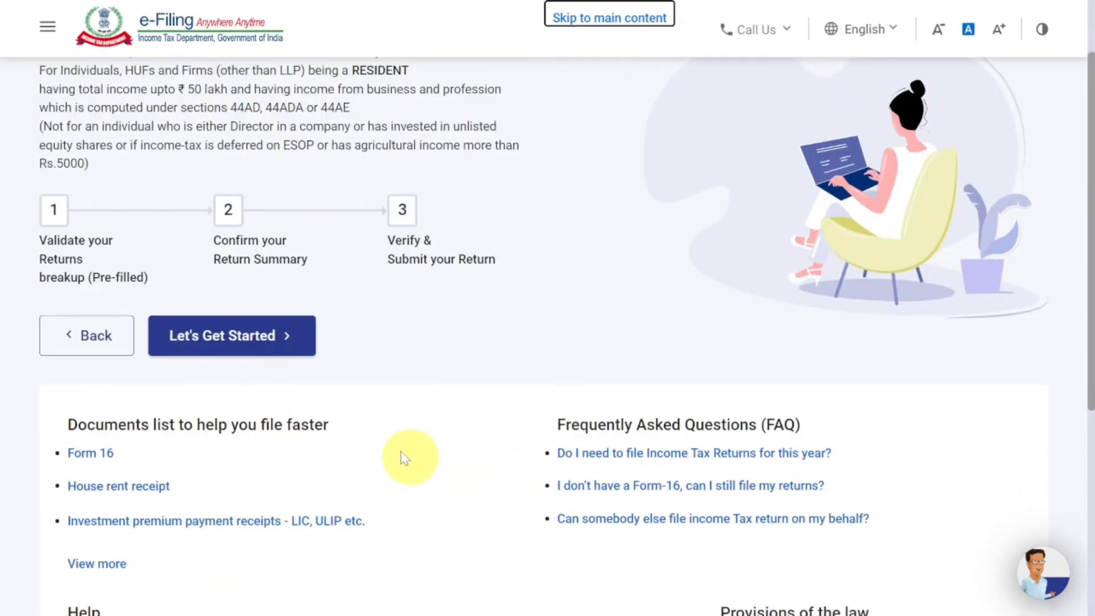
{"action": "left_click", "coordinate": [269, 343]}
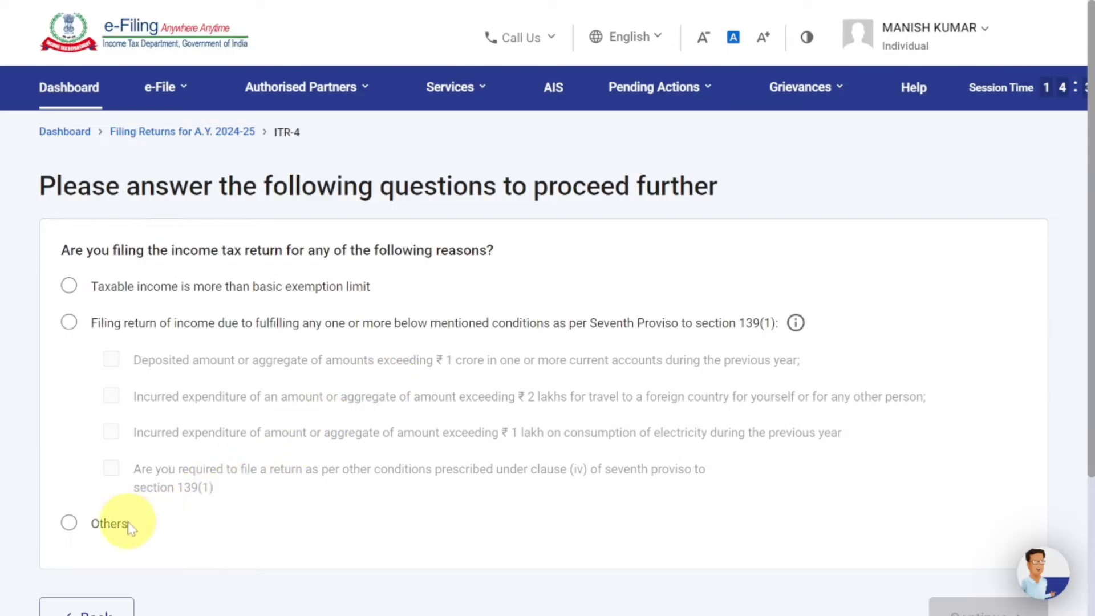
{"action": "left_click", "coordinate": [69, 524]}
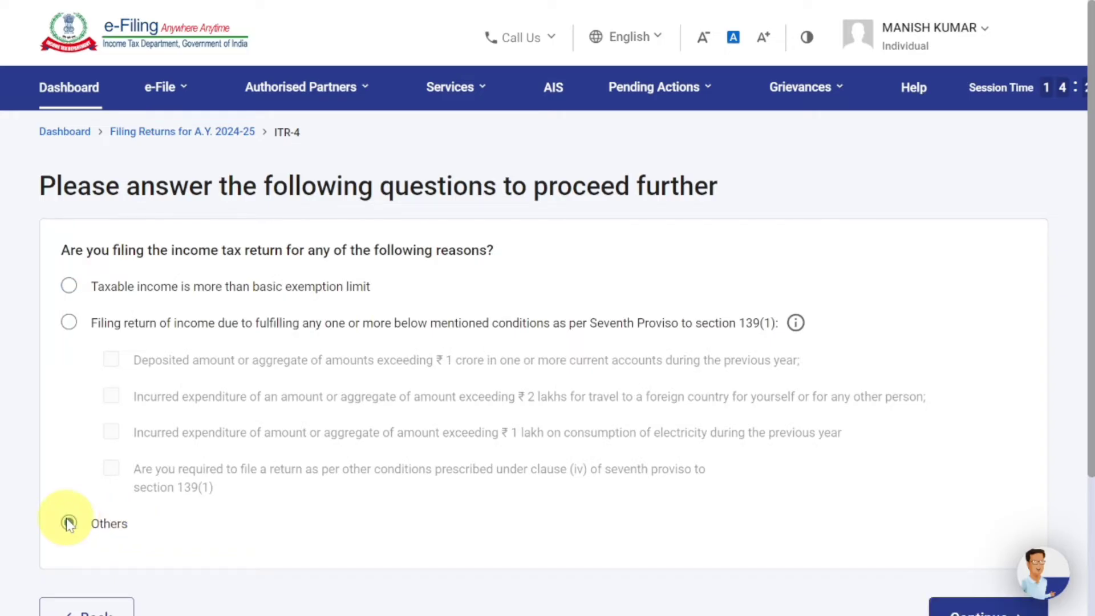
{"action": "scroll", "coordinate": [490, 462], "scroll_direction": "down", "scroll_amount": 3}
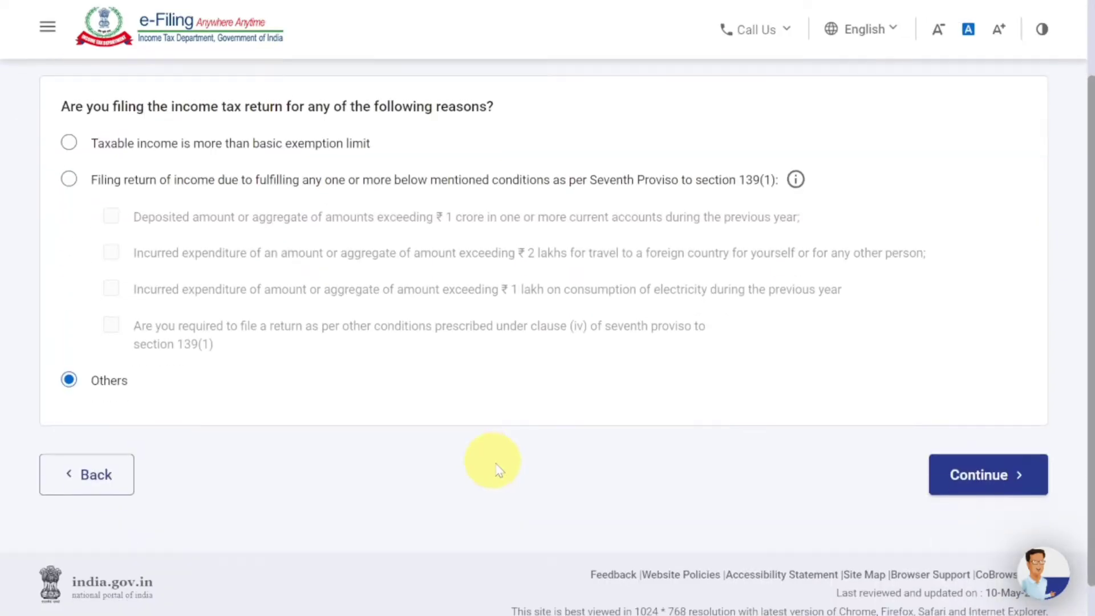
{"action": "left_click", "coordinate": [946, 487]}
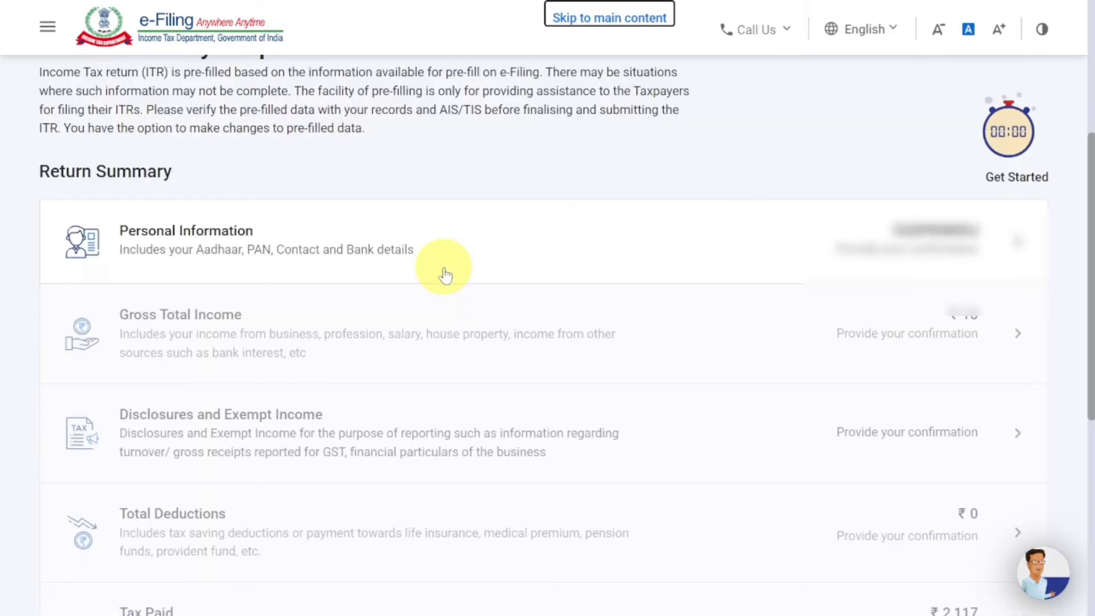
- In Personal Information, set Nature of Employment to Not Applicable (eg. Family pension etc) and acknowledge the Salary notice
{"action": "left_click", "coordinate": [443, 263]}
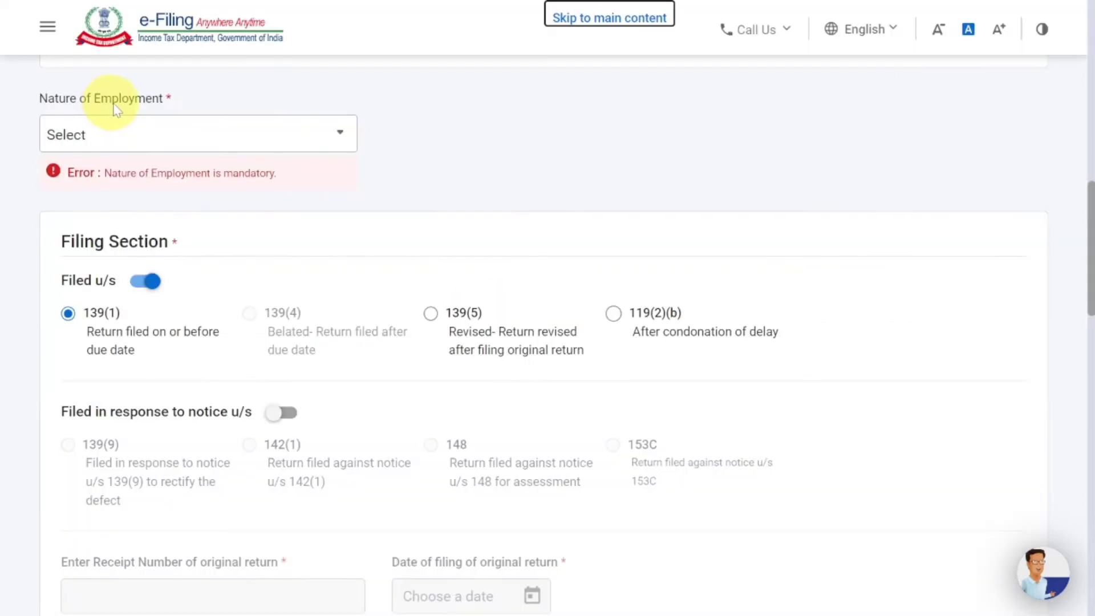
{"action": "left_click", "coordinate": [141, 137]}
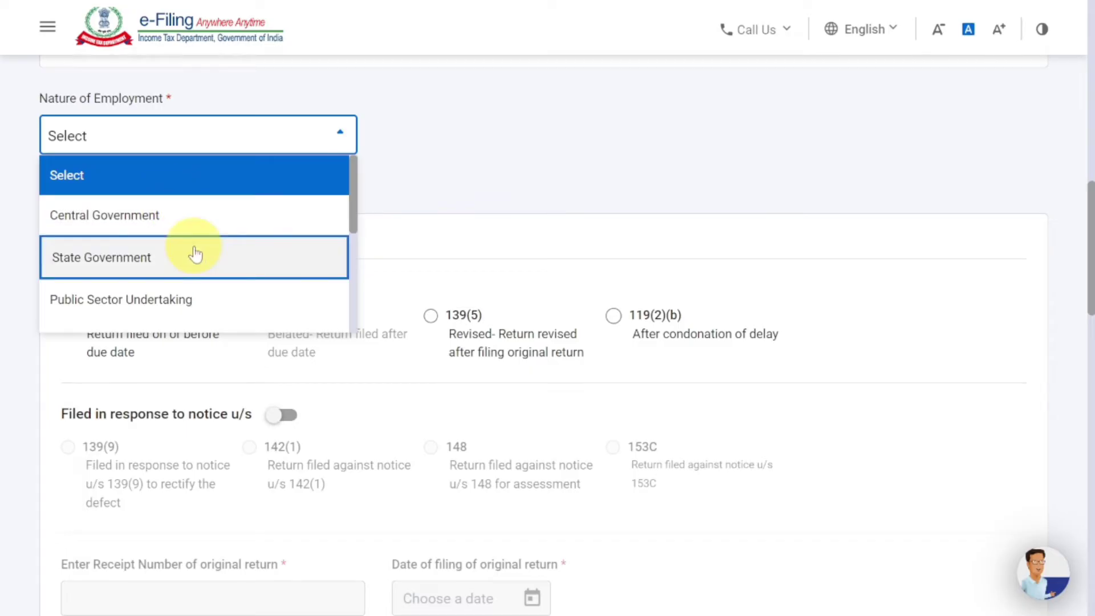
{"action": "scroll", "coordinate": [196, 254], "scroll_direction": "down", "scroll_amount": 5}
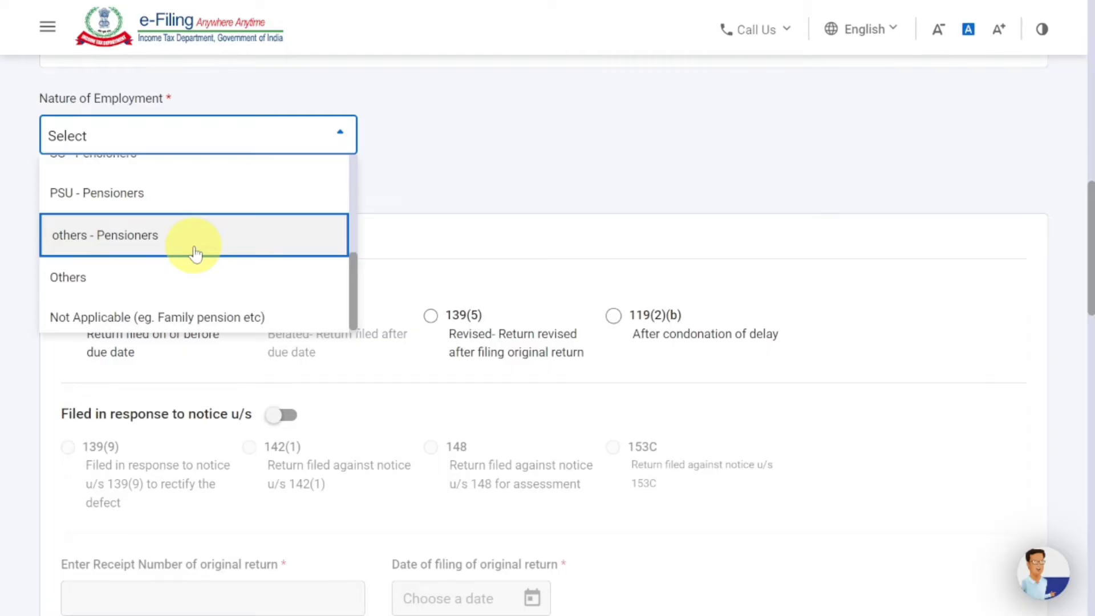
{"action": "left_click", "coordinate": [178, 317]}
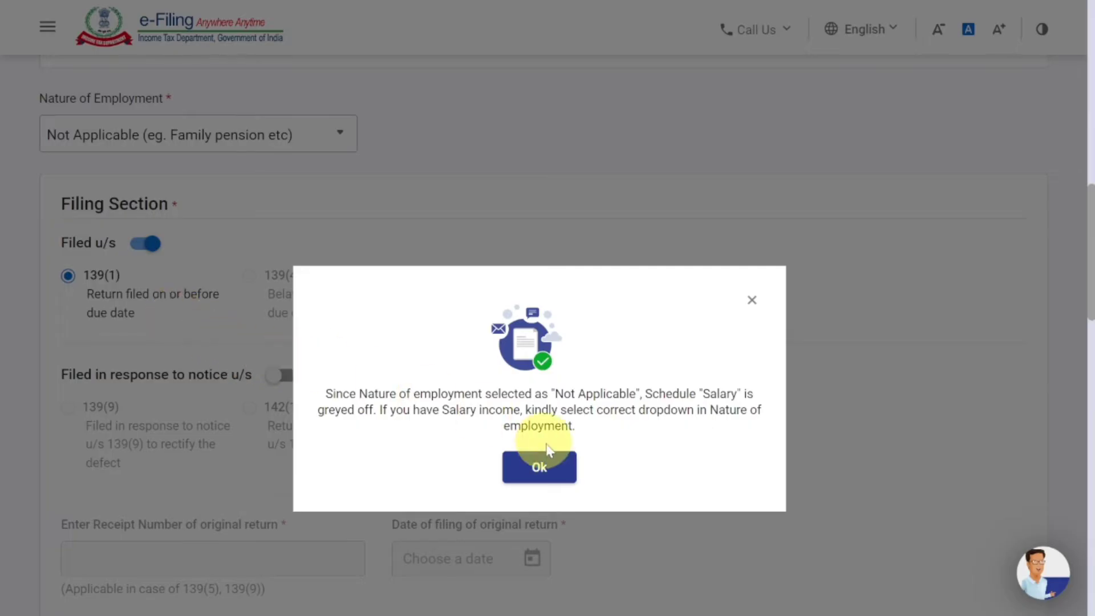
{"action": "left_click", "coordinate": [539, 466]}
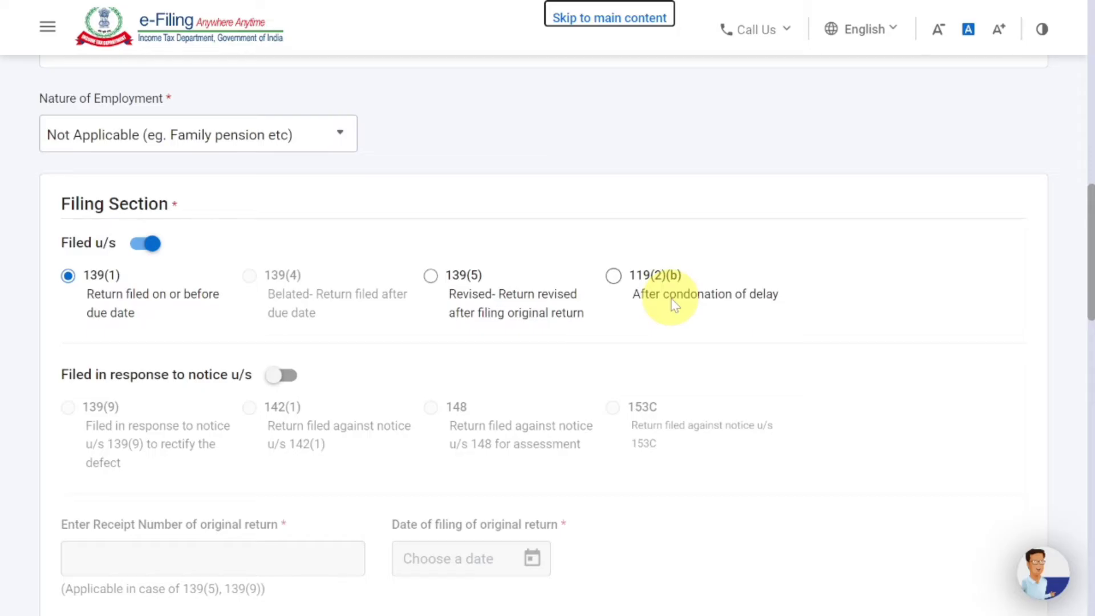
{"action": "scroll", "coordinate": [672, 305], "scroll_direction": "down", "scroll_amount": 7}
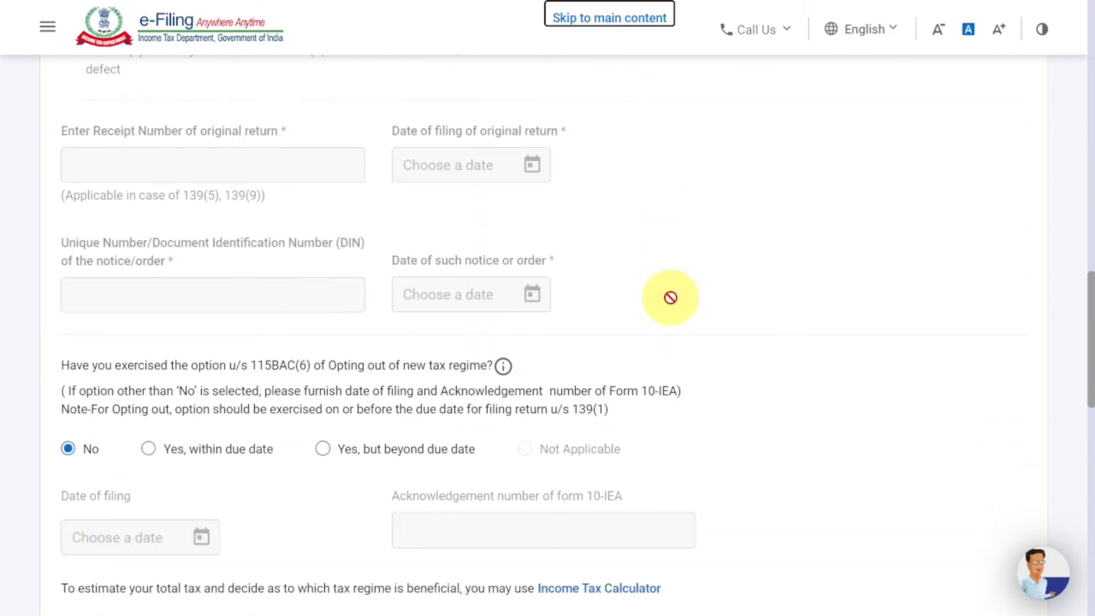
{"action": "scroll", "coordinate": [671, 297], "scroll_direction": "down", "scroll_amount": 5}
- Answer No to the representative assessee question and confirm personal details with both validated bank accounts
{"action": "scroll", "coordinate": [670, 297], "scroll_direction": "up", "scroll_amount": 2}
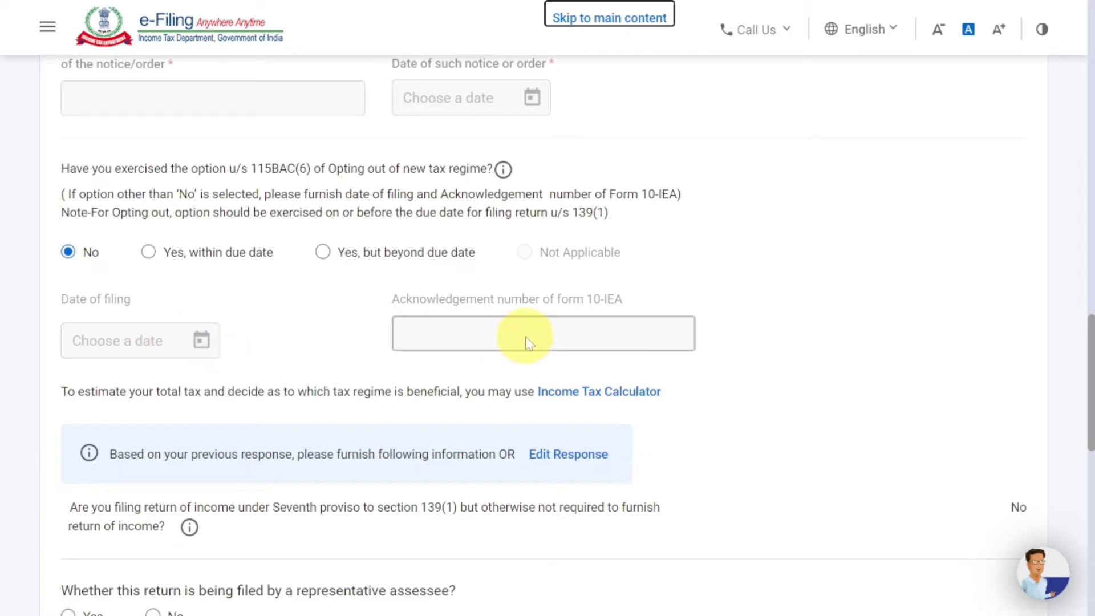
{"action": "scroll", "coordinate": [524, 339], "scroll_direction": "down", "scroll_amount": 2}
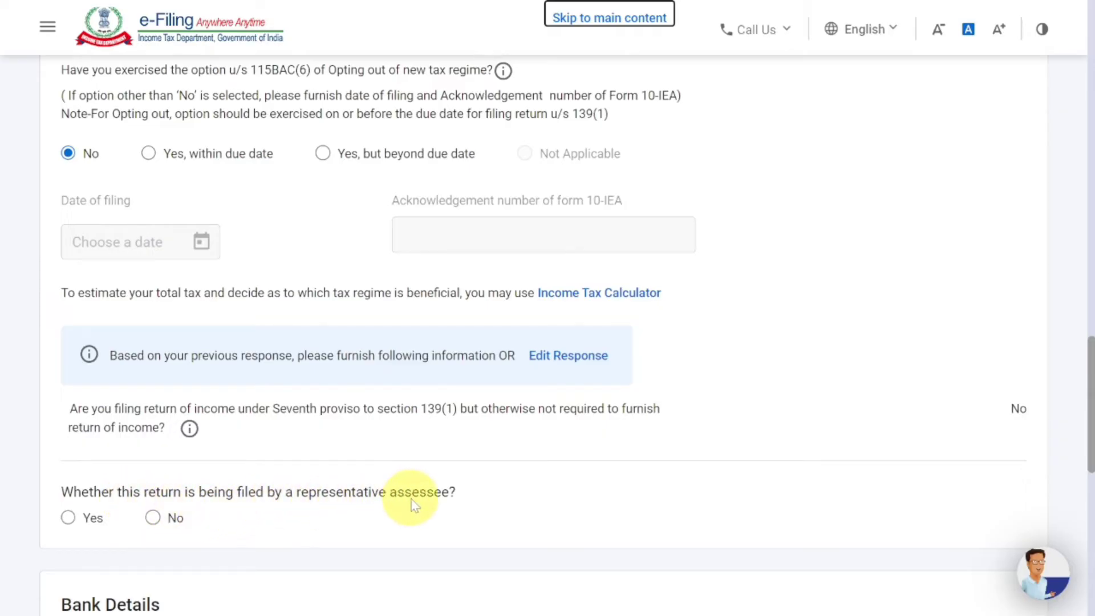
{"action": "left_click", "coordinate": [153, 518]}
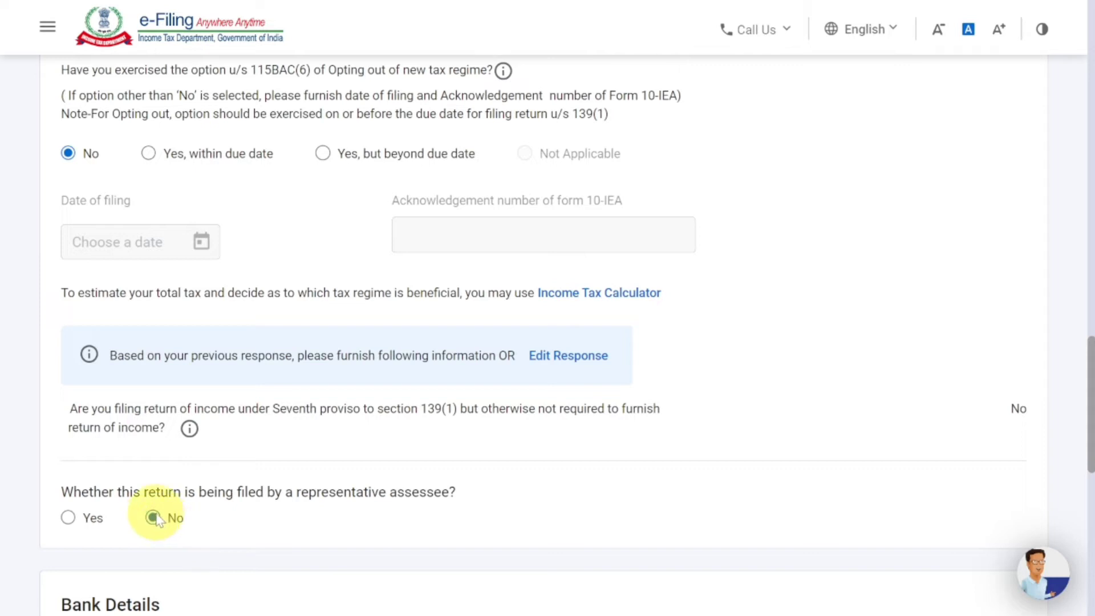
{"action": "scroll", "coordinate": [157, 519], "scroll_direction": "down", "scroll_amount": 5}
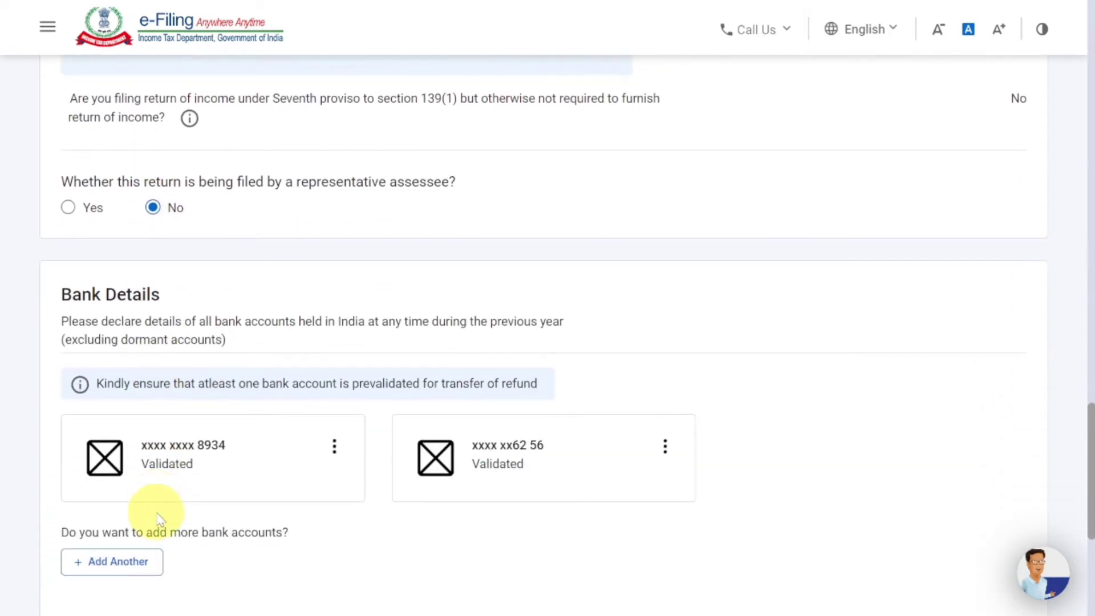
{"action": "scroll", "coordinate": [159, 516], "scroll_direction": "down", "scroll_amount": 1}
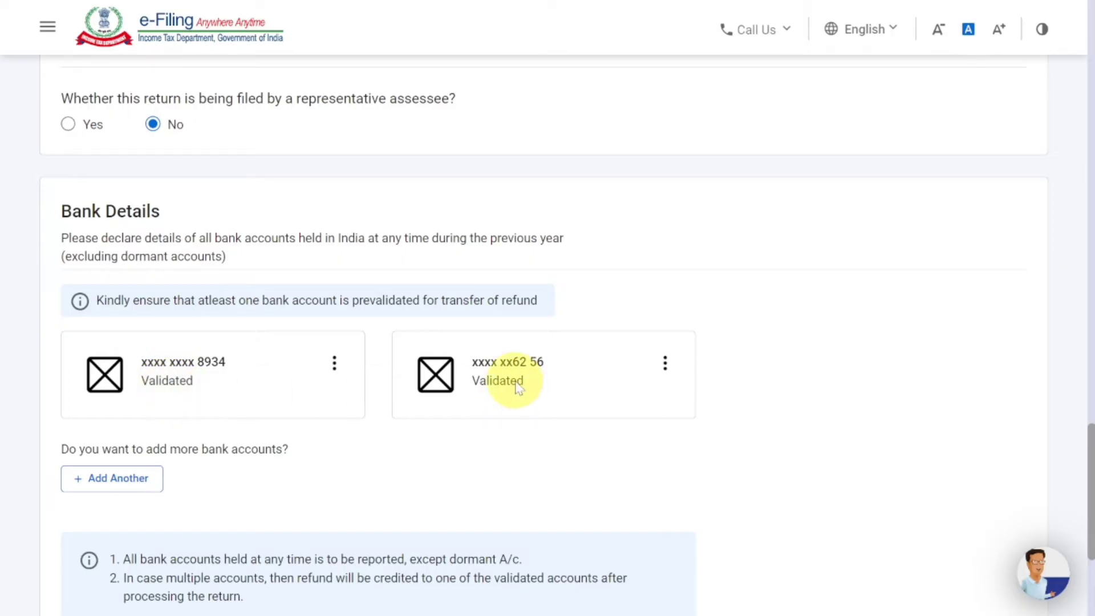
{"action": "scroll", "coordinate": [516, 385], "scroll_direction": "down", "scroll_amount": 3}
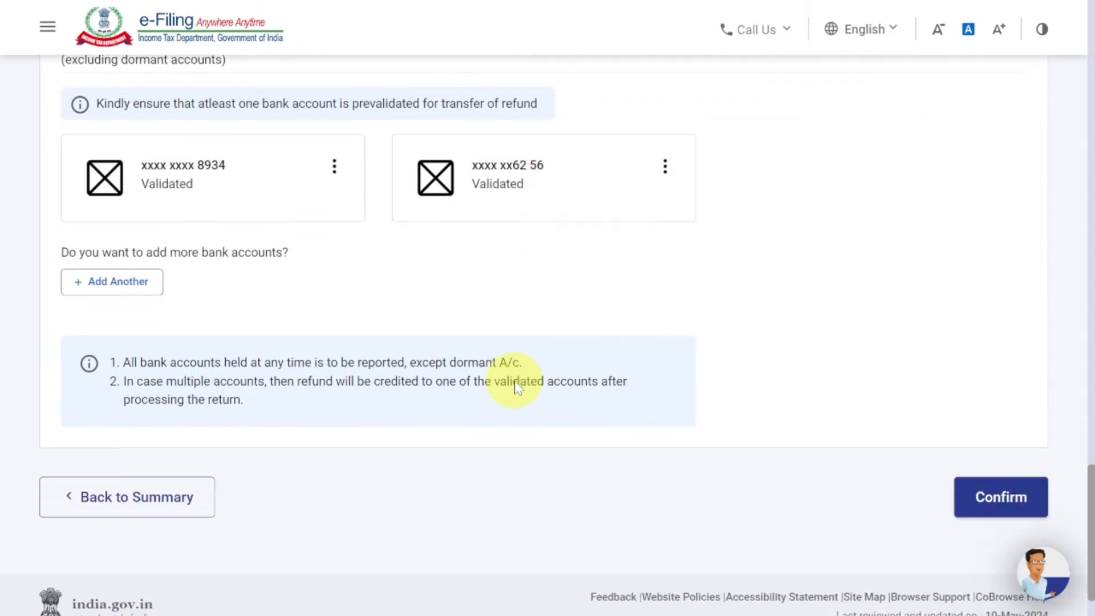
{"action": "left_click", "coordinate": [997, 502]}
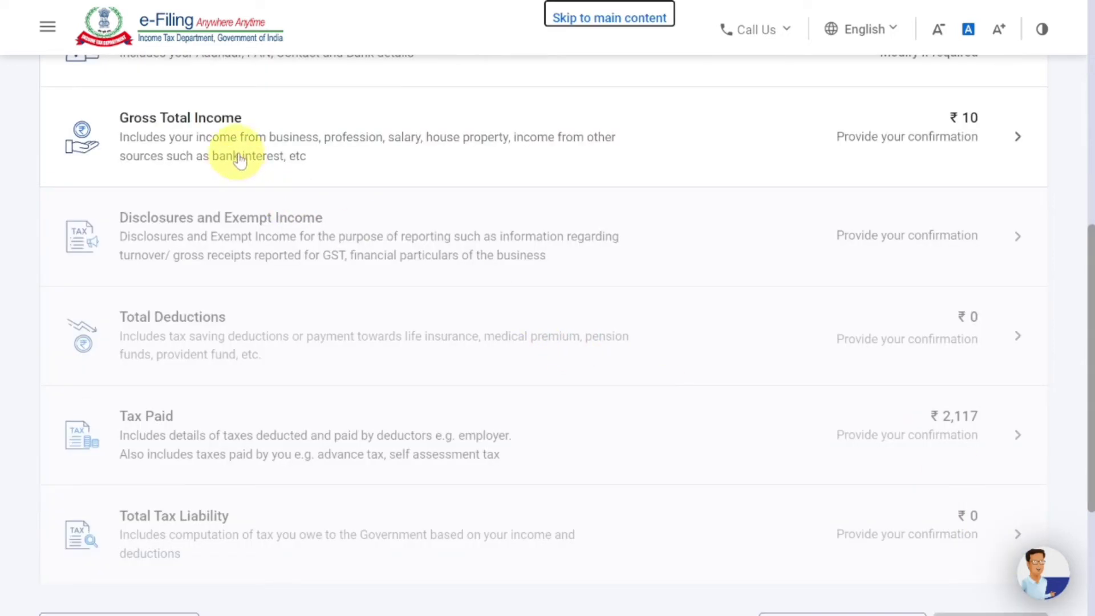
- Open Gross Total Income and continue past the salary exemption questions
{"action": "left_click", "coordinate": [303, 147]}
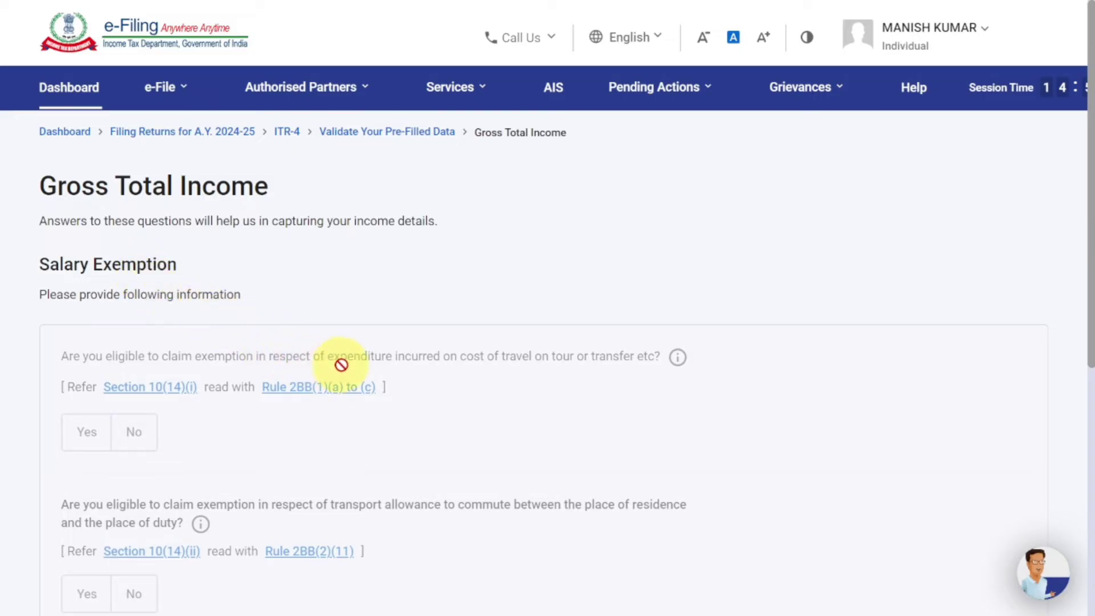
{"action": "scroll", "coordinate": [373, 444], "scroll_direction": "down", "scroll_amount": 4}
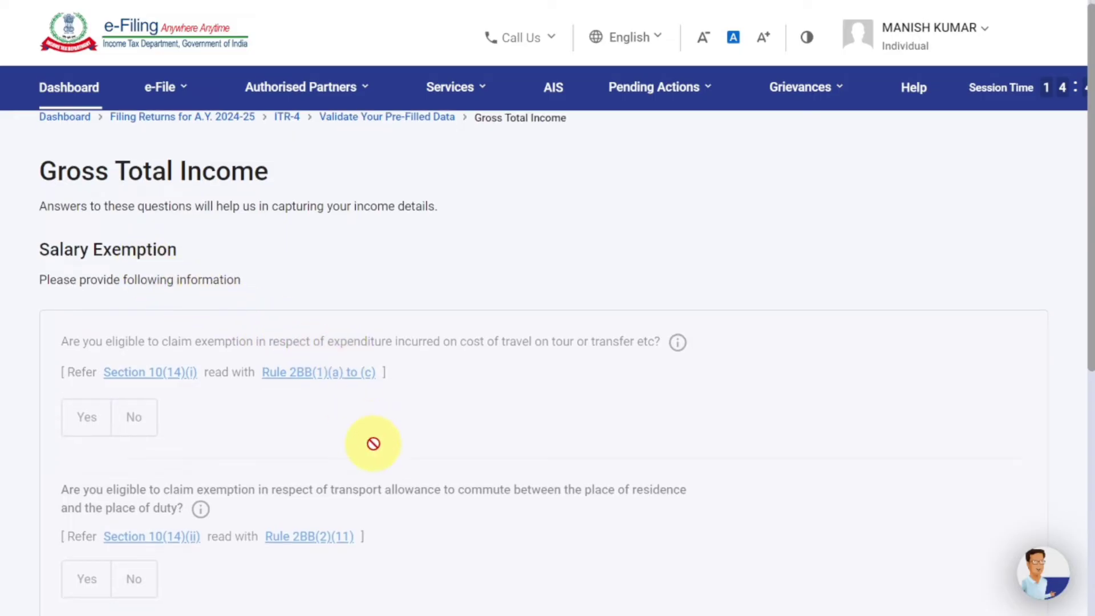
{"action": "scroll", "coordinate": [376, 444], "scroll_direction": "down", "scroll_amount": 2}
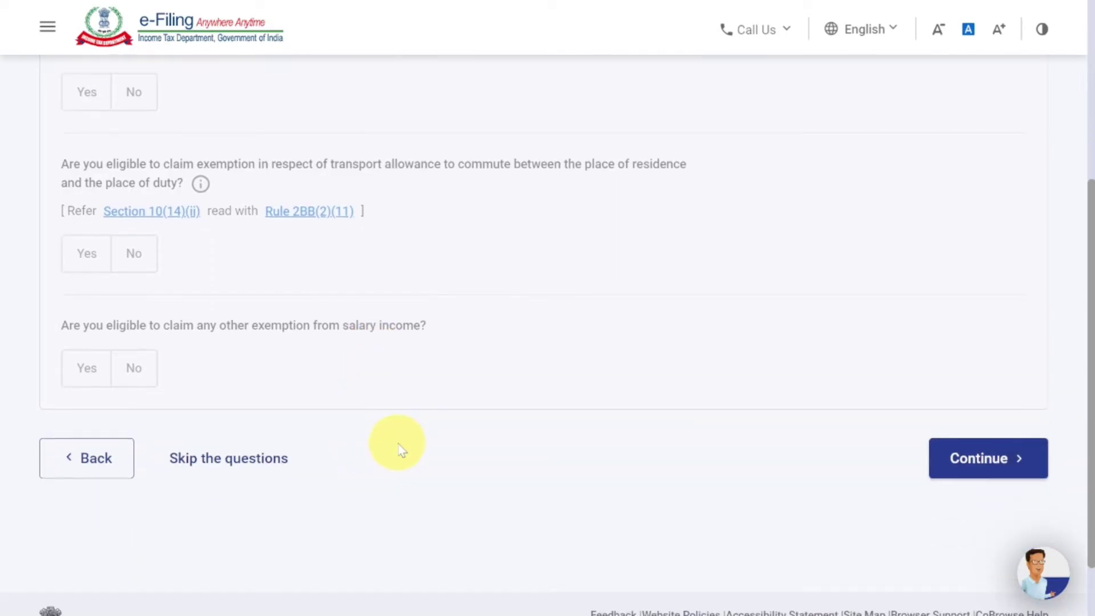
{"action": "left_click", "coordinate": [974, 472]}
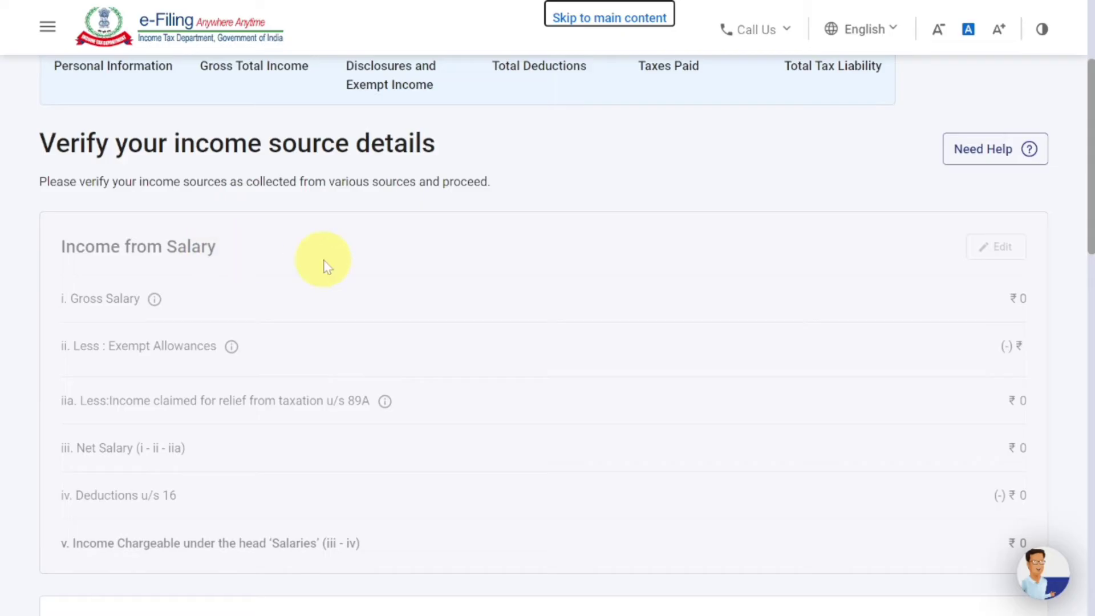
- Choose Add Details under Income from Business or Profession
{"action": "scroll", "coordinate": [884, 263], "scroll_direction": "down", "scroll_amount": 5}
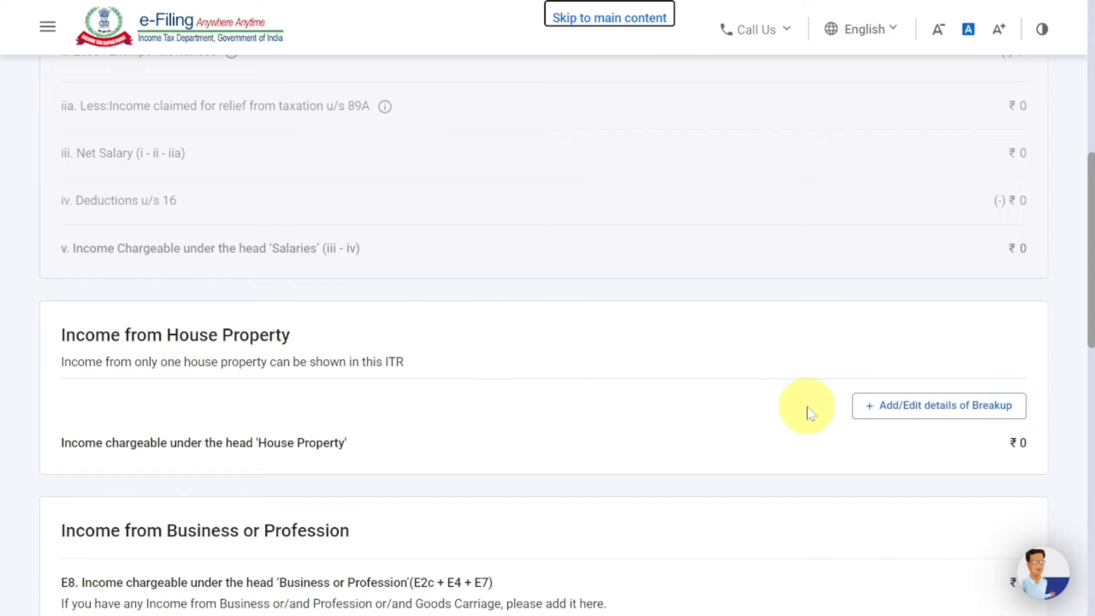
{"action": "scroll", "coordinate": [810, 411], "scroll_direction": "down", "scroll_amount": 3}
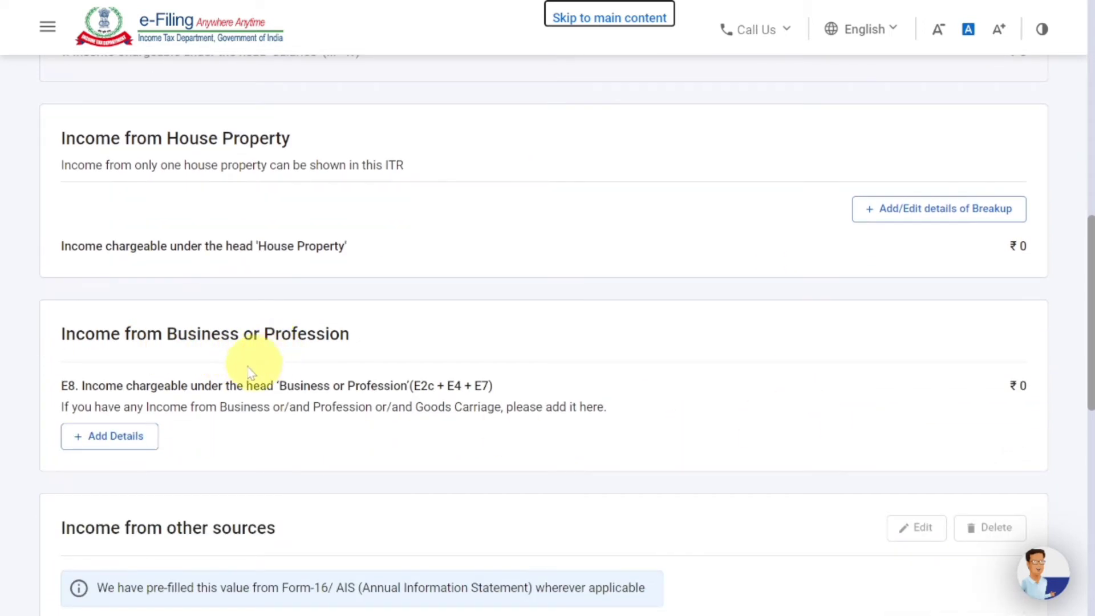
{"action": "left_click", "coordinate": [126, 439]}
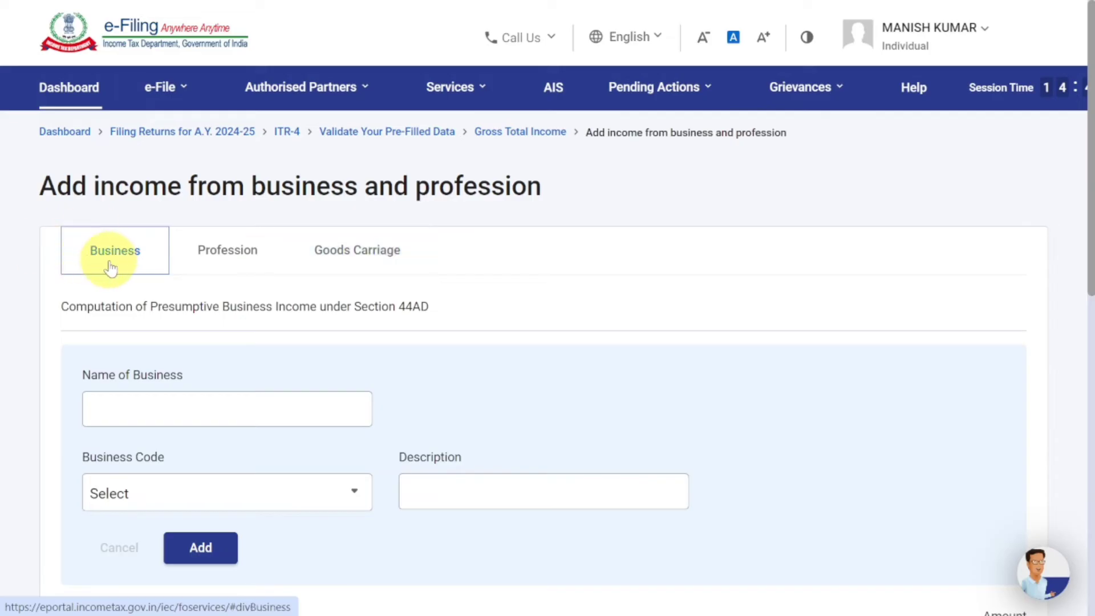
- Enter the taxpayer's name as Name of Business on the Section 44AD form and review Business Code
{"action": "left_click", "coordinate": [153, 408]}
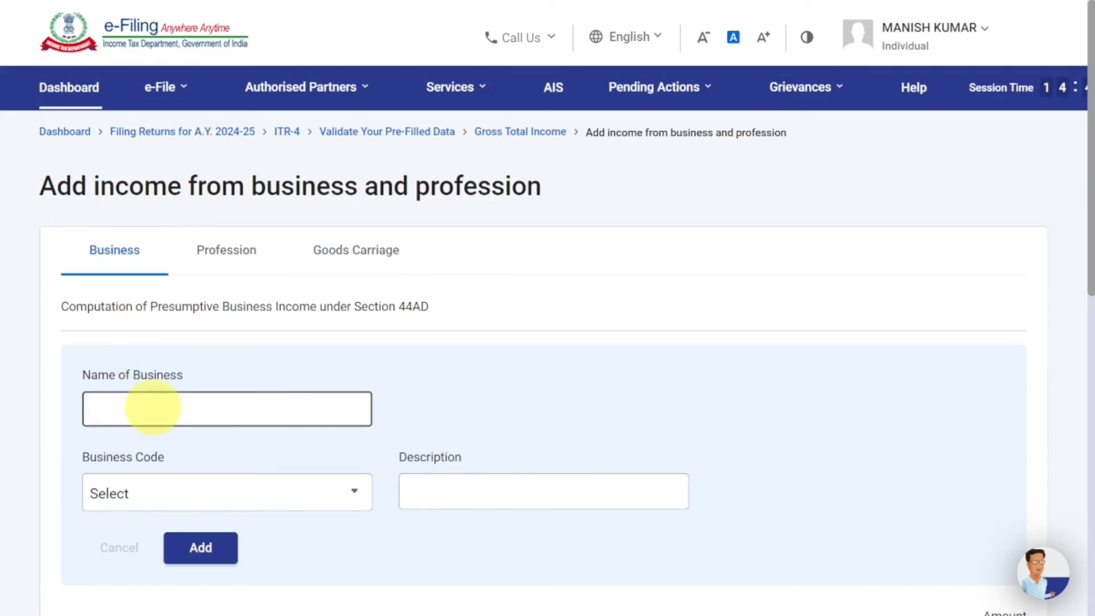
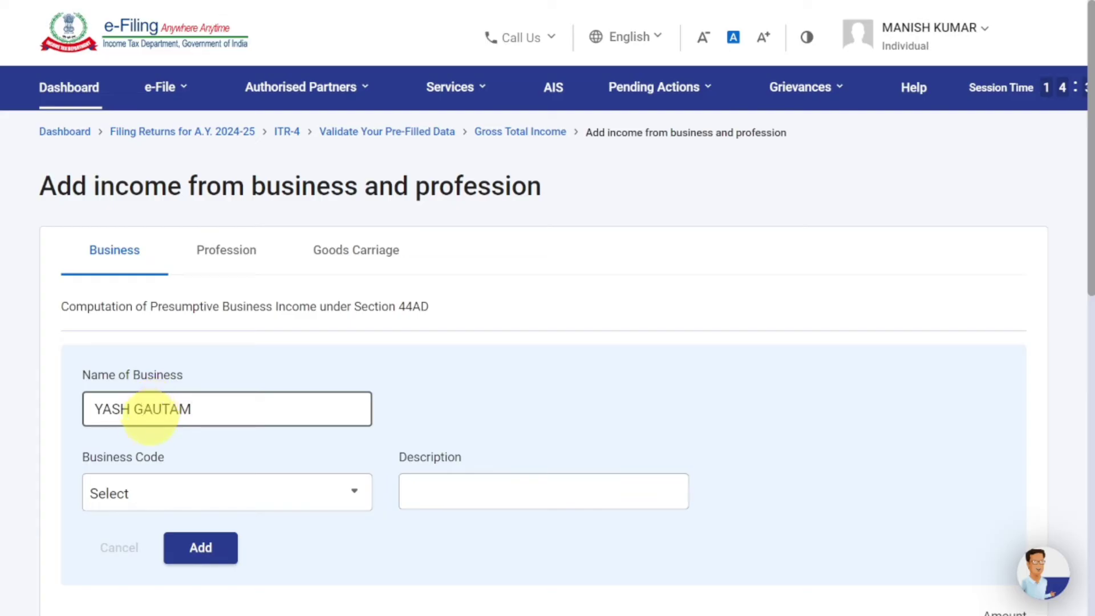
{"action": "left_click", "coordinate": [159, 493]}
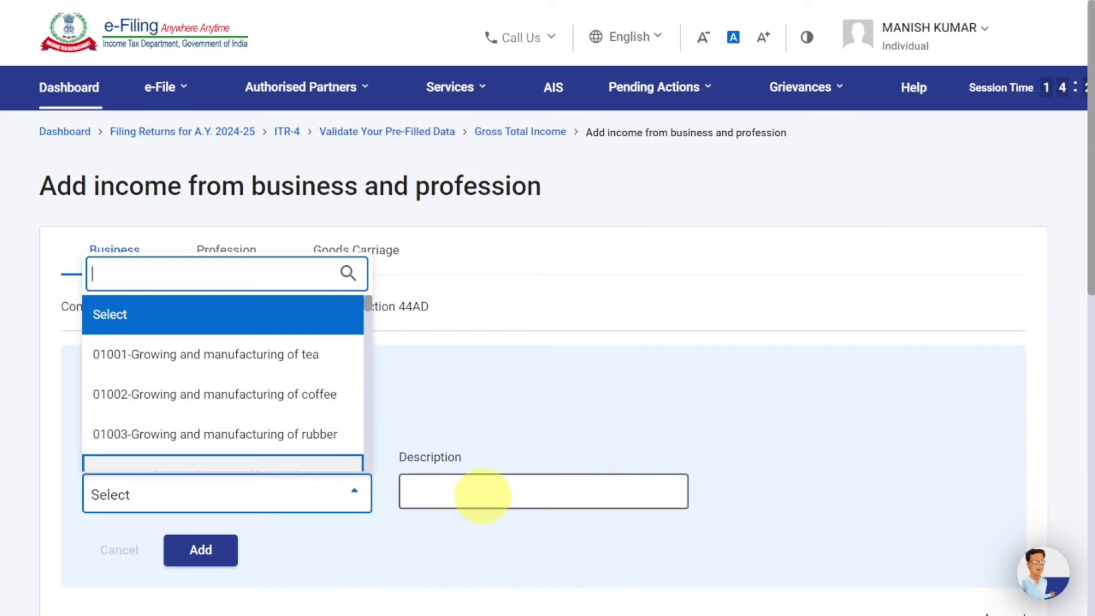
{"action": "left_click", "coordinate": [482, 495]}
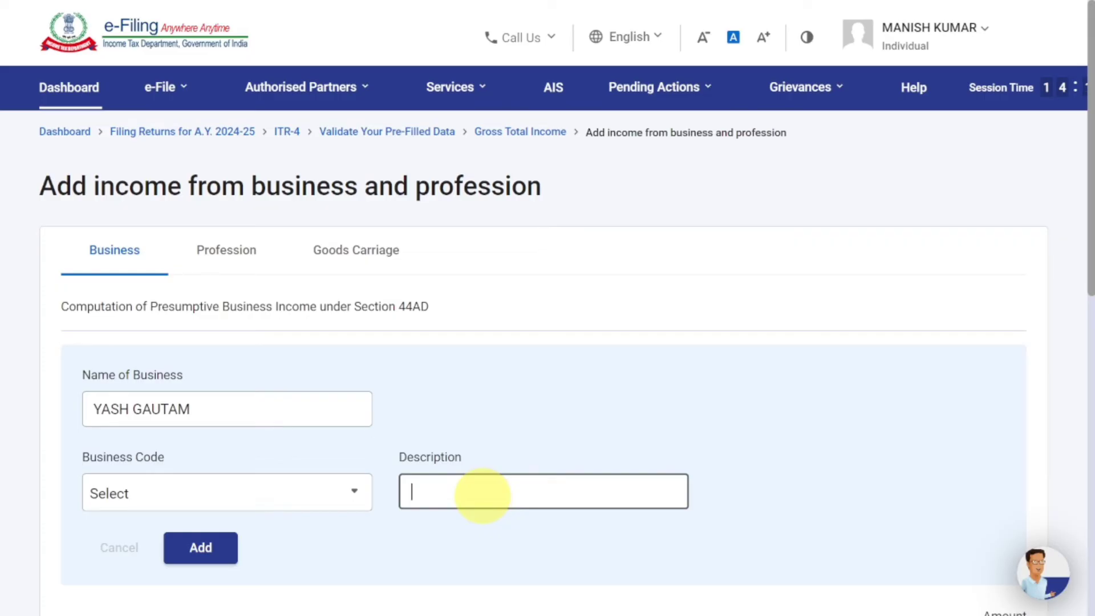
{"action": "scroll", "coordinate": [110, 122], "scroll_direction": "down", "scroll_amount": 10}
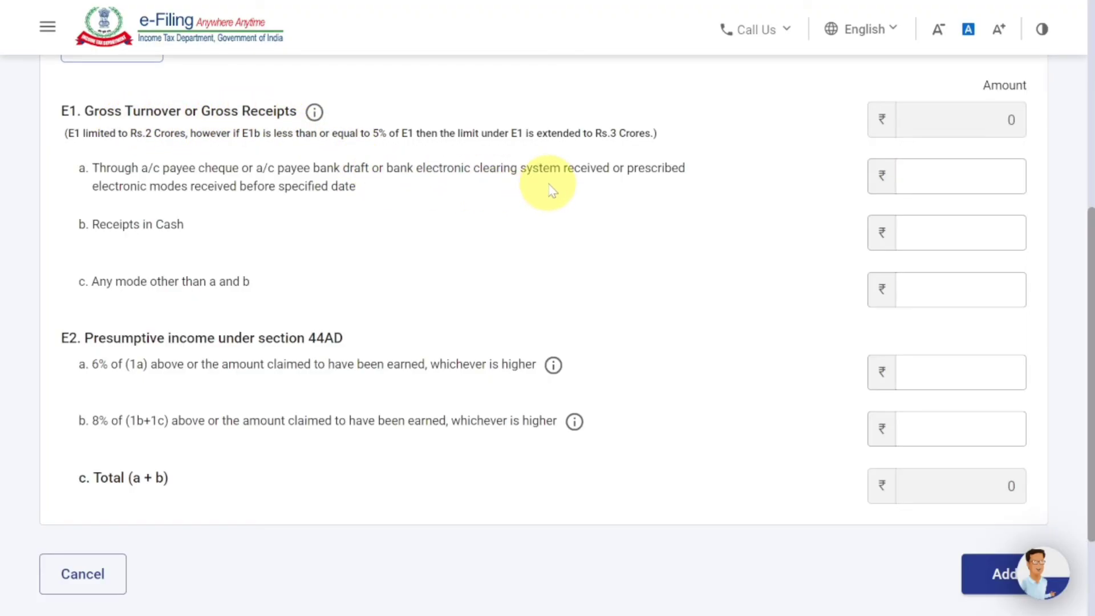
- Enter 5,14,104 digital receipts in E1a and 2,50,141 presumptive income in E2a
{"action": "left_click", "coordinate": [899, 180]}
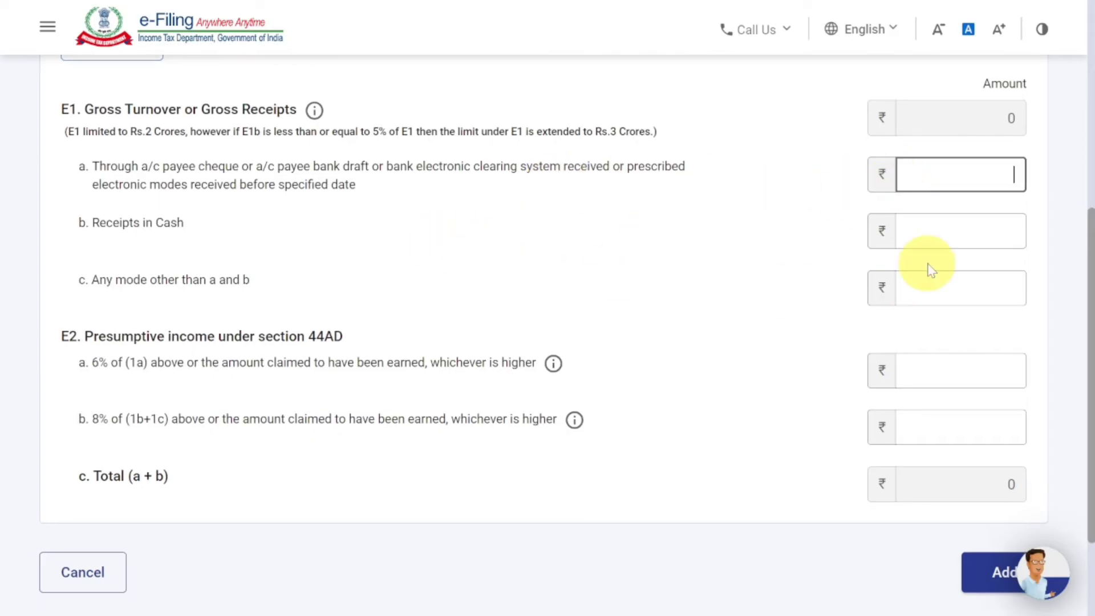
{"action": "left_click", "coordinate": [949, 227]}
{"action": "left_click", "coordinate": [965, 177]}
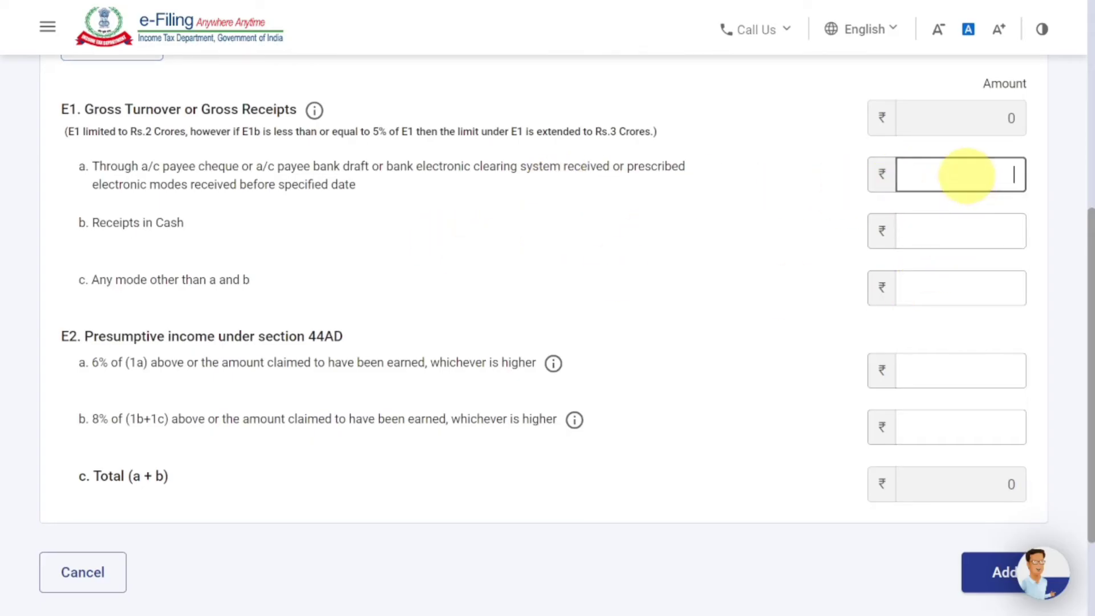
{"action": "type", "text": "14104"}
{"action": "left_click", "coordinate": [821, 211]}
{"action": "left_click", "coordinate": [935, 289]}
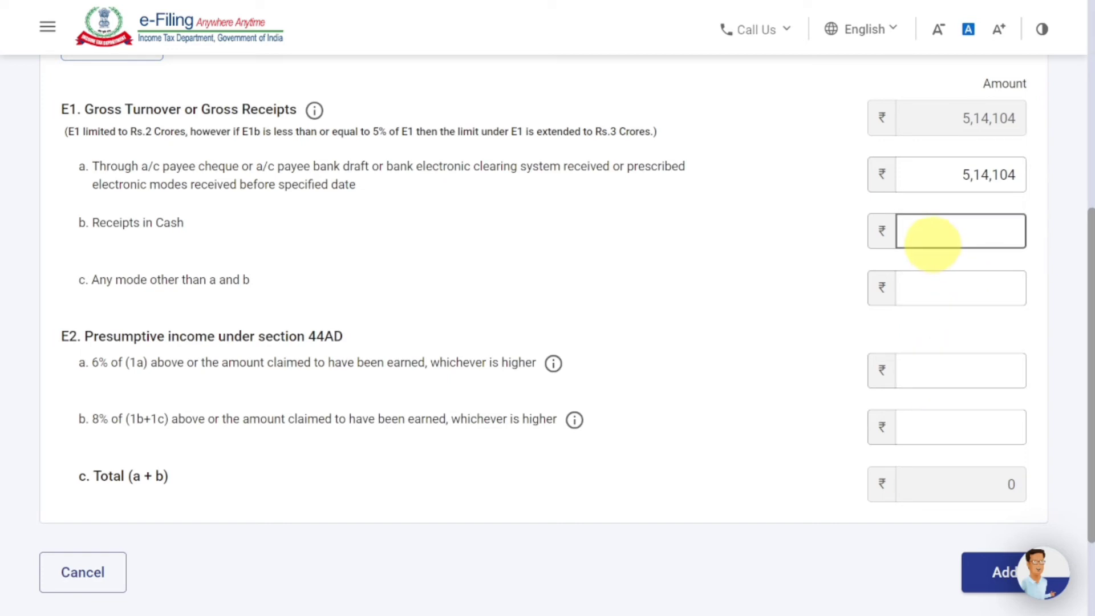
{"action": "left_click", "coordinate": [938, 234]}
{"action": "left_click", "coordinate": [947, 372]}
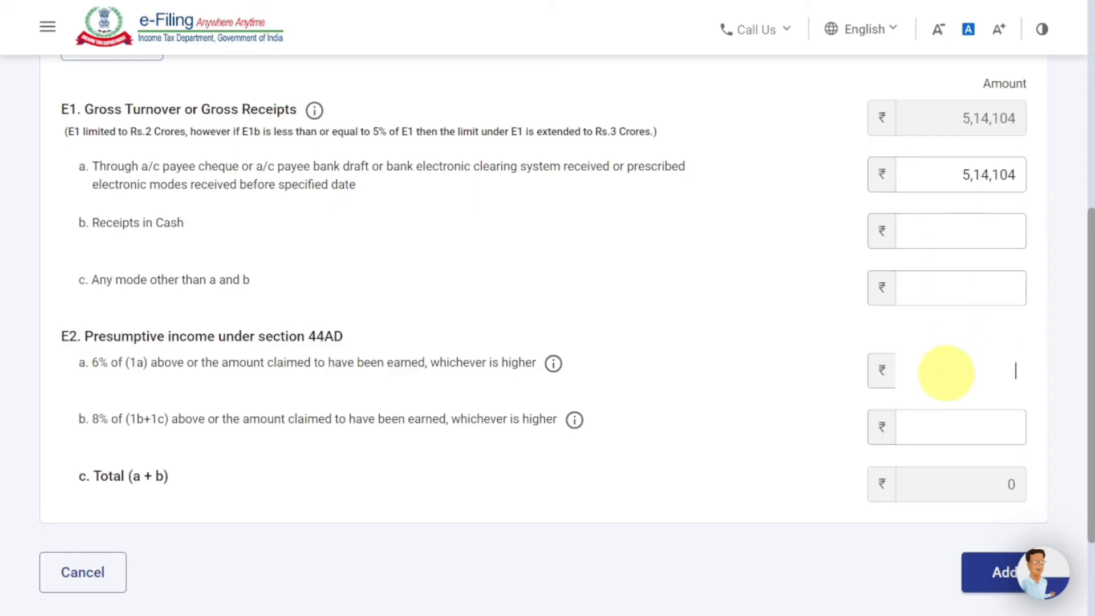
{"action": "type", "text": "2"}
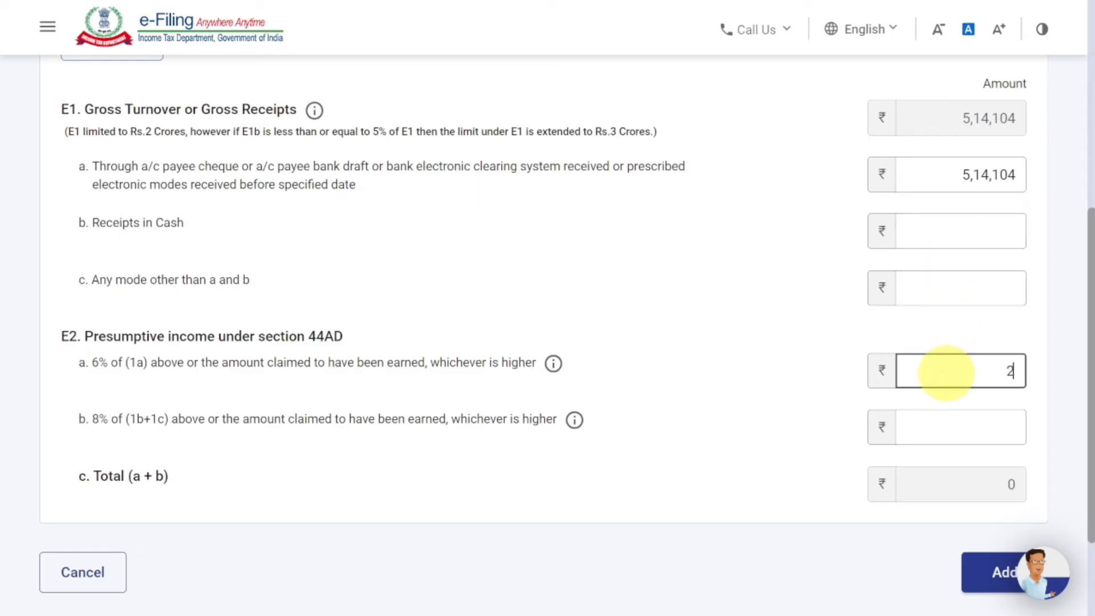
{"action": "type", "text": "50141"}
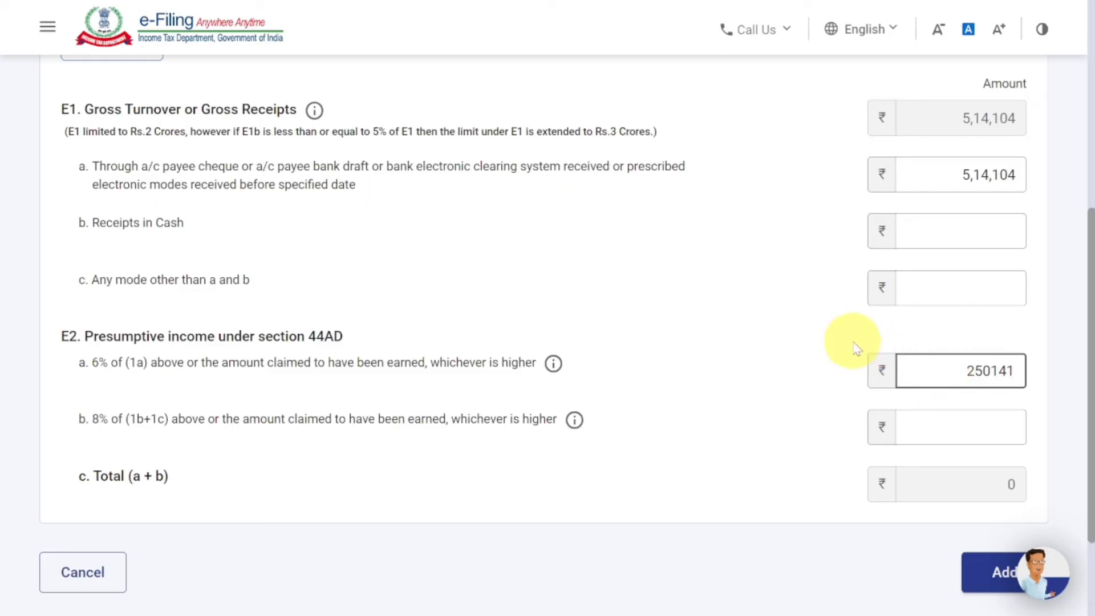
{"action": "left_click", "coordinate": [856, 348]}
{"action": "scroll", "coordinate": [857, 348], "scroll_direction": "down", "scroll_amount": 2}
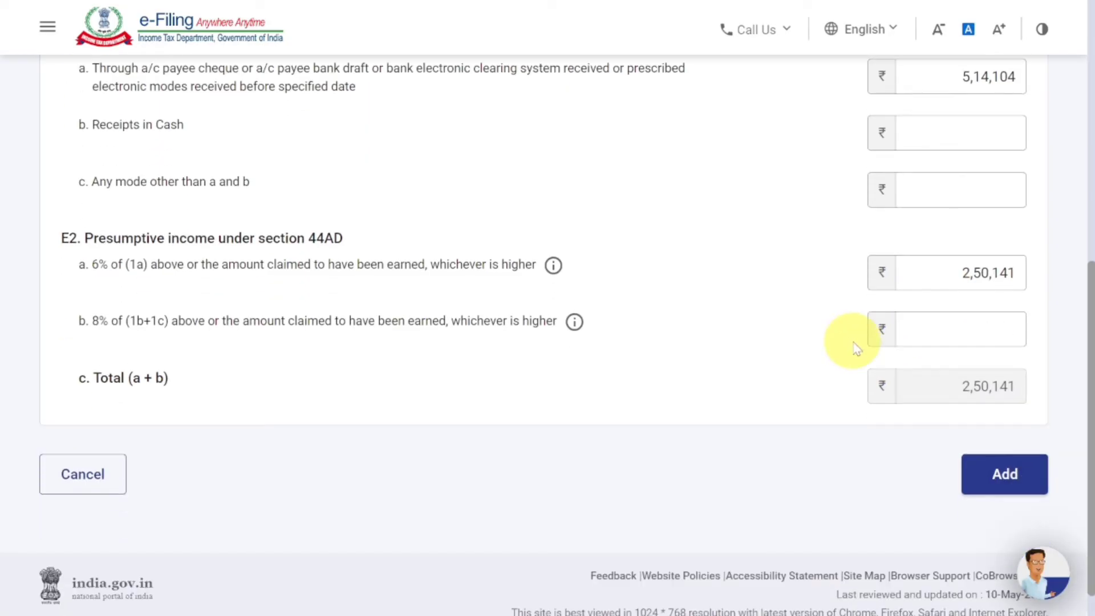
- Add the 44AD business income and confirm Gross Total Income of ₹2,50,151
{"action": "left_click", "coordinate": [1000, 474]}
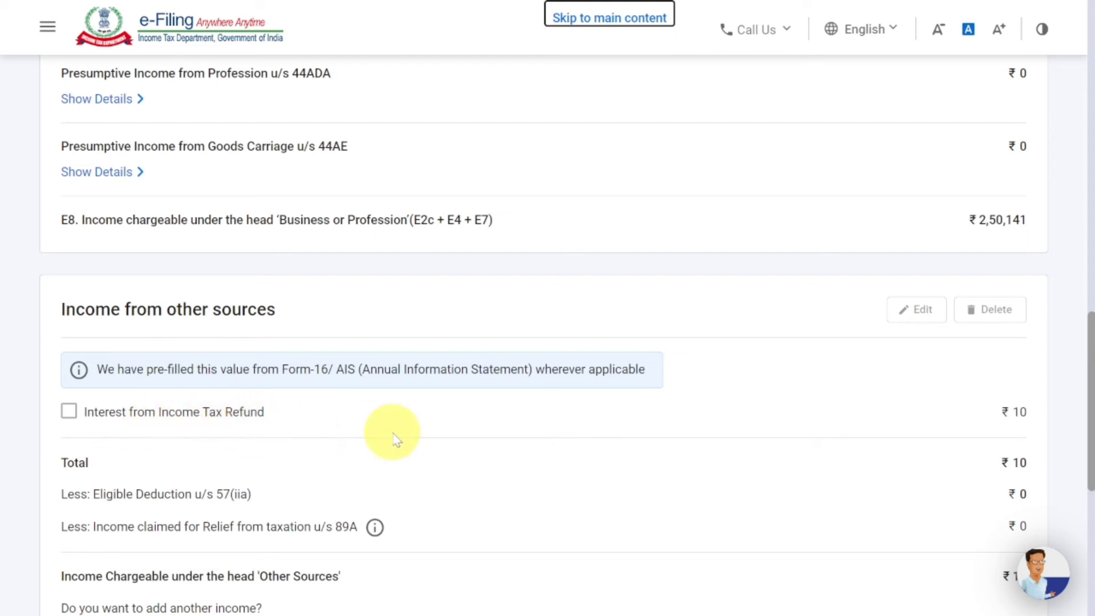
{"action": "scroll", "coordinate": [393, 434], "scroll_direction": "down", "scroll_amount": 6}
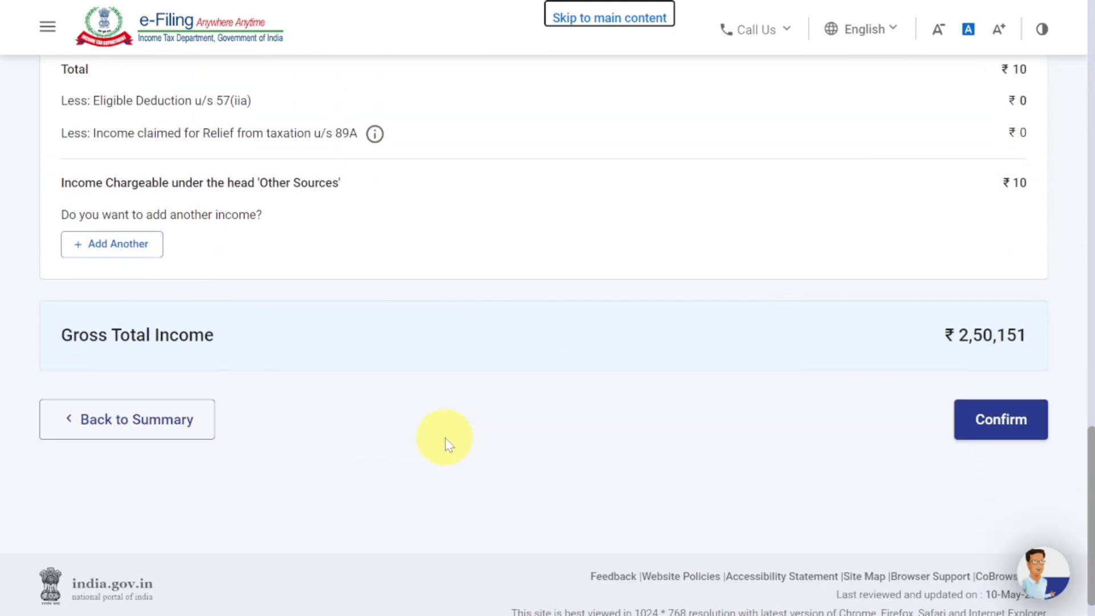
{"action": "left_click", "coordinate": [987, 436]}
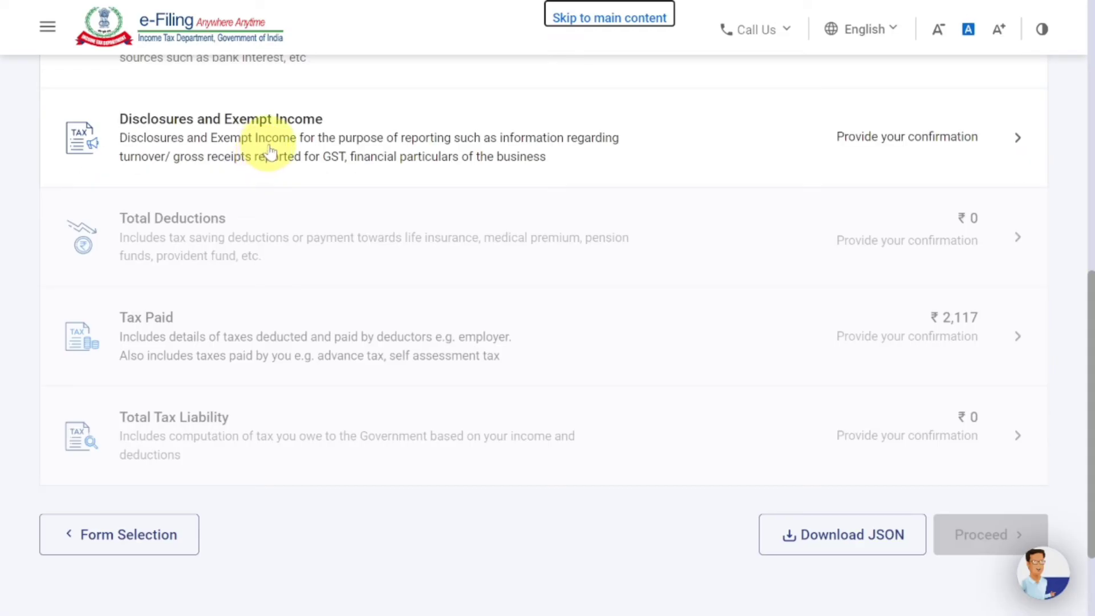
{"action": "left_click", "coordinate": [373, 142]}
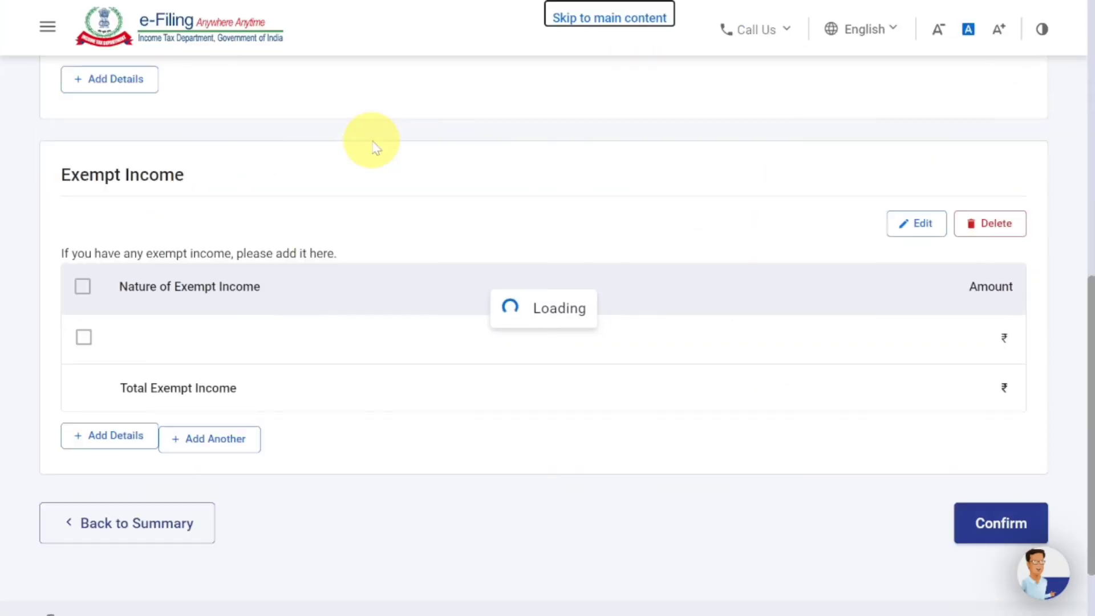
{"action": "scroll", "coordinate": [430, 294], "scroll_direction": "down", "scroll_amount": 3}
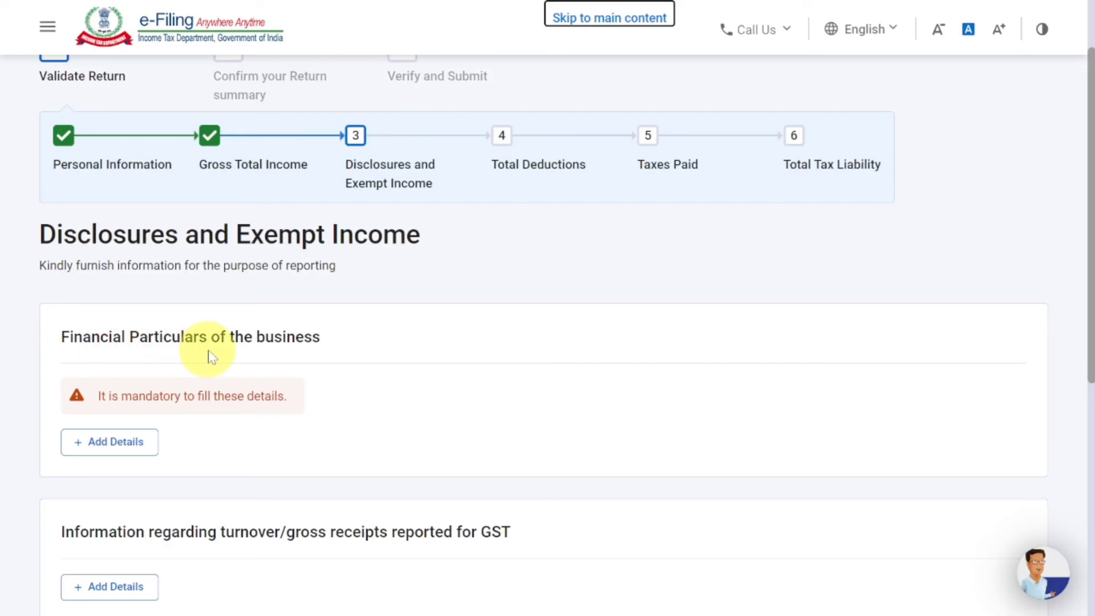
{"action": "left_click", "coordinate": [130, 447]}
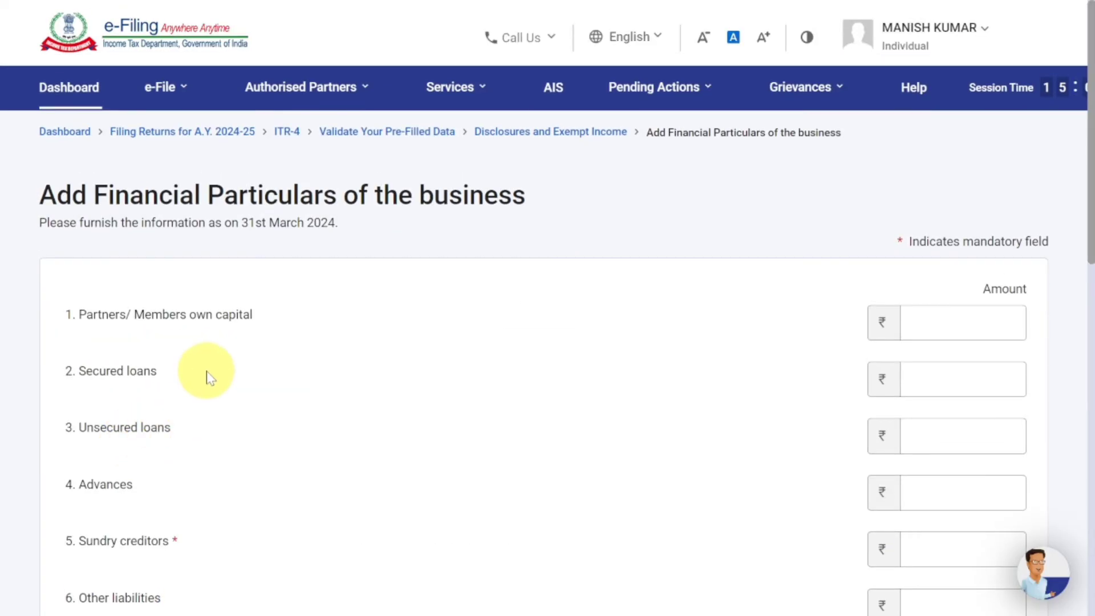
{"action": "scroll", "coordinate": [251, 362], "scroll_direction": "down", "scroll_amount": 2}
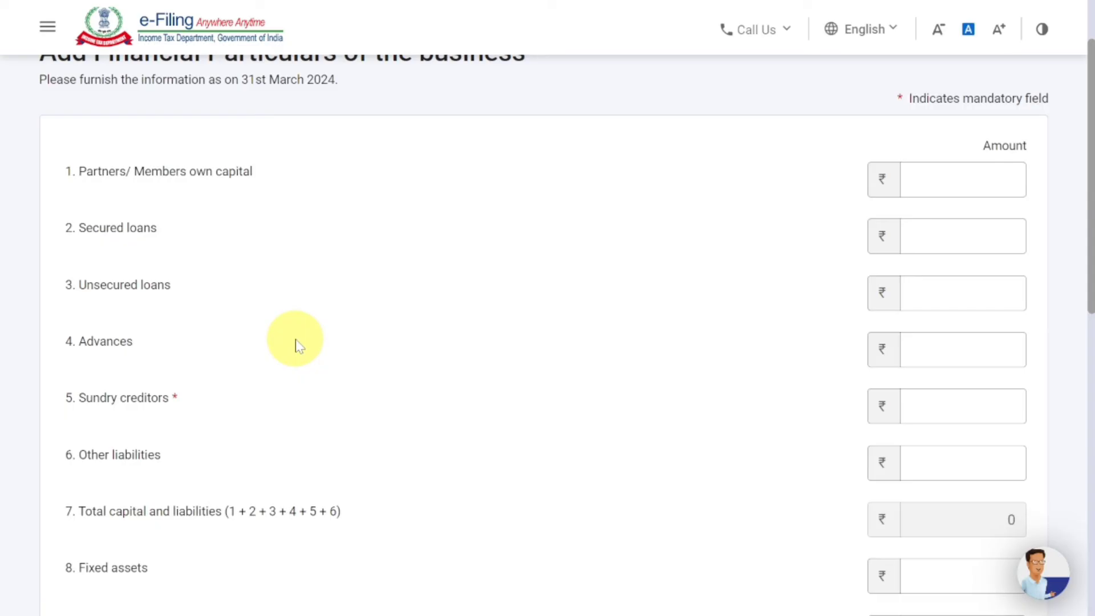
{"action": "left_click", "coordinate": [135, 181]}
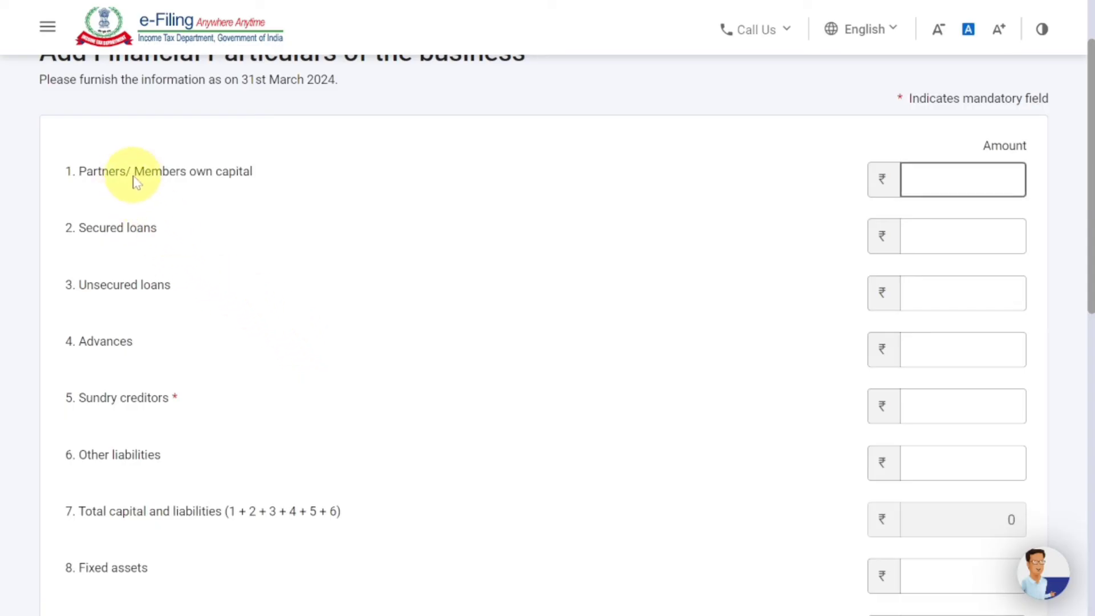
{"action": "left_click", "coordinate": [130, 228]}
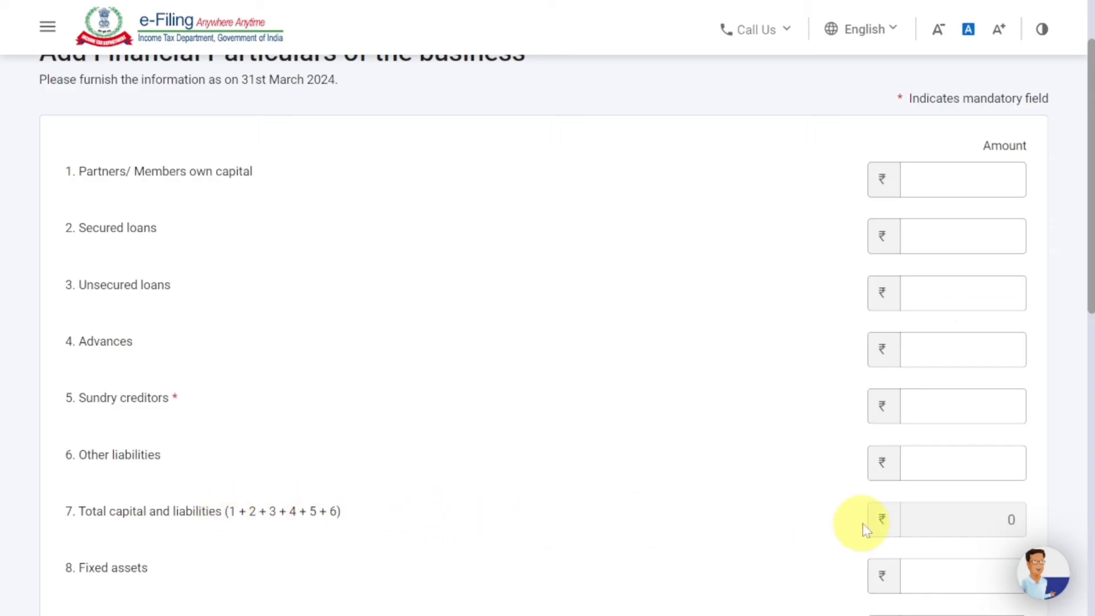
{"action": "scroll", "coordinate": [902, 522], "scroll_direction": "down", "scroll_amount": 3}
{"action": "scroll", "coordinate": [901, 522], "scroll_direction": "down", "scroll_amount": 2}
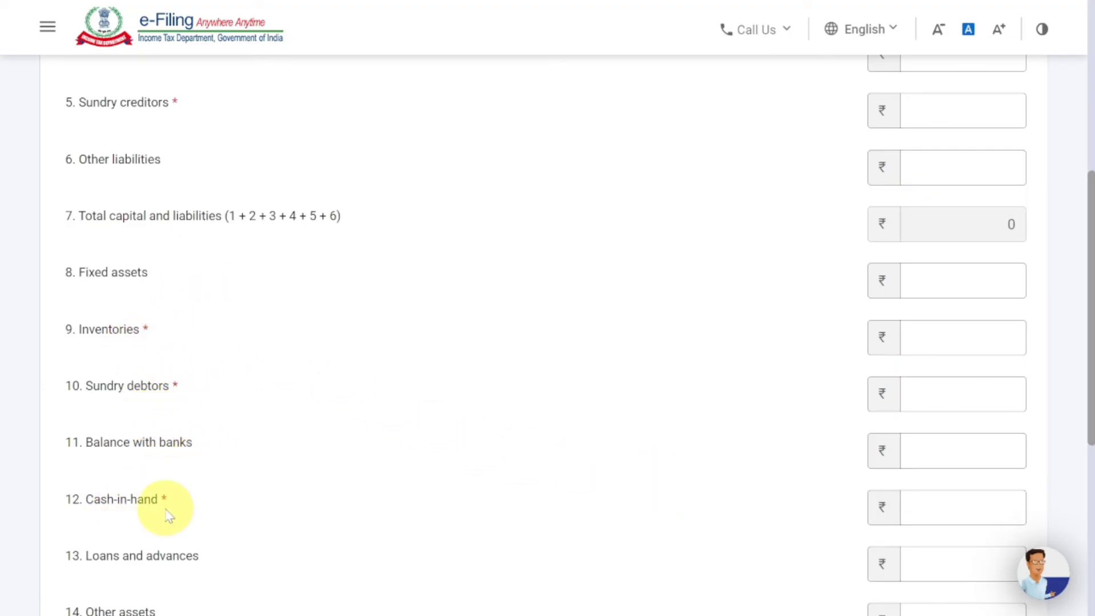
{"action": "scroll", "coordinate": [169, 515], "scroll_direction": "down", "scroll_amount": 2}
{"action": "scroll", "coordinate": [166, 472], "scroll_direction": "down", "scroll_amount": 2}
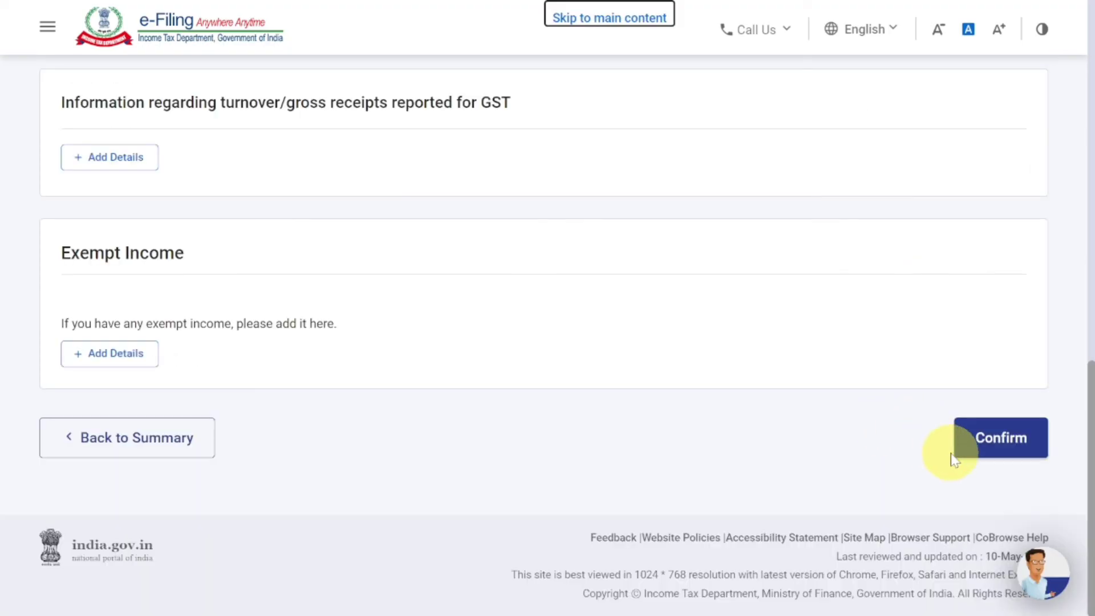
- Confirm Disclosures and Exempt Income, then pass the 80CCD(2) question and confirm ₹0 Total Deductions
{"action": "left_click", "coordinate": [994, 450]}
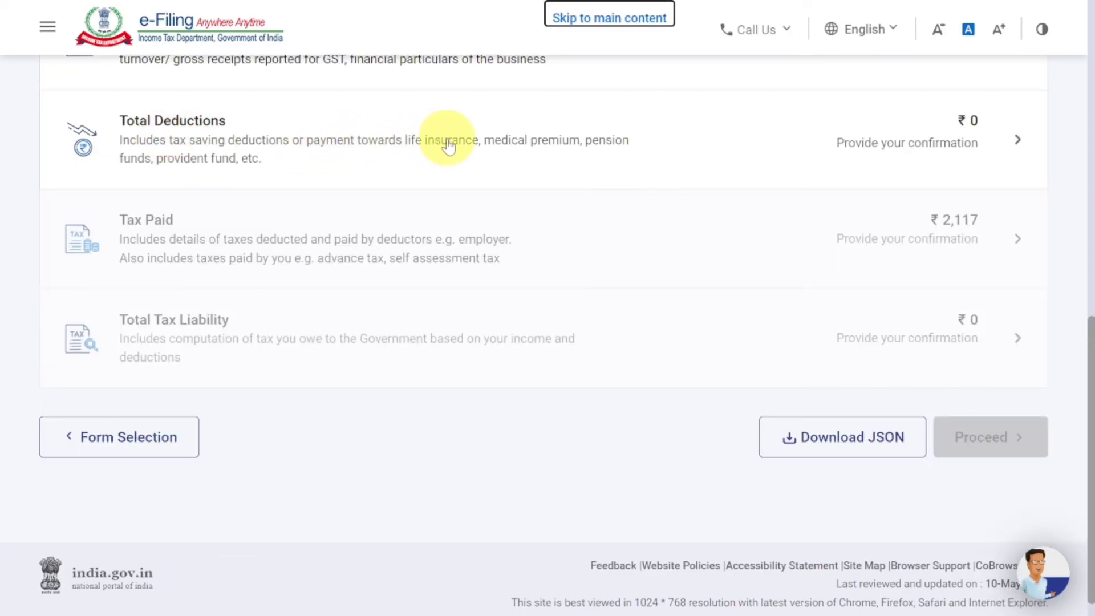
{"action": "left_click", "coordinate": [449, 146]}
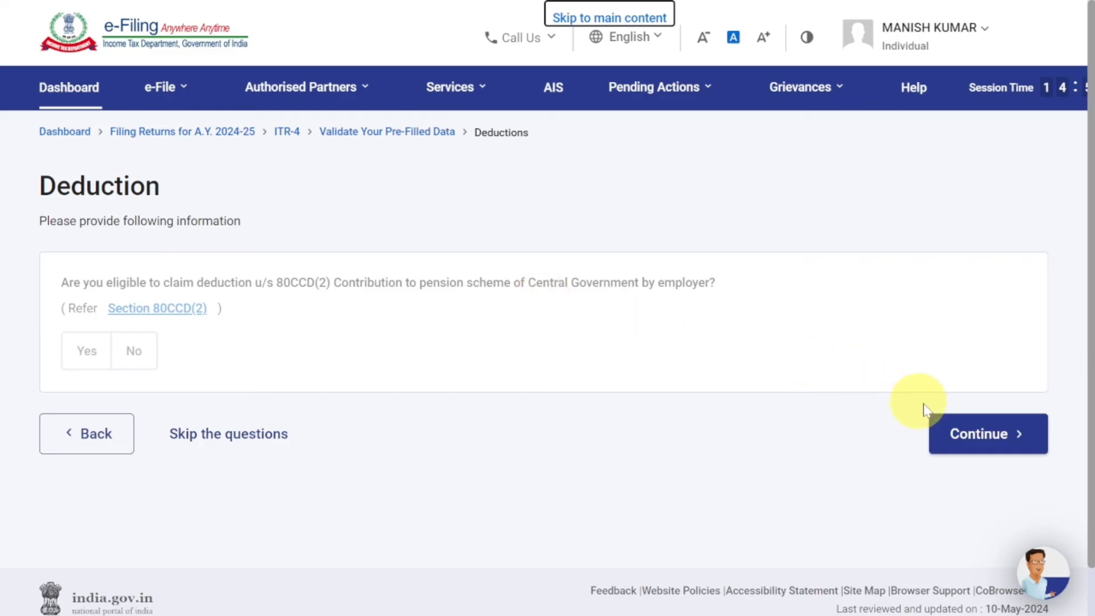
{"action": "left_click", "coordinate": [977, 448]}
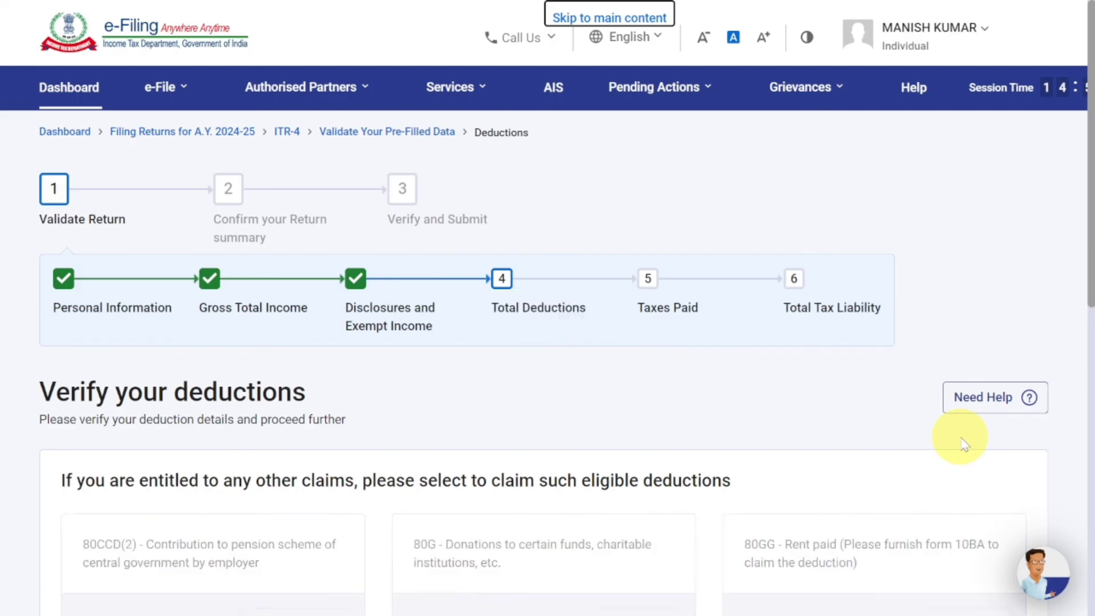
{"action": "scroll", "coordinate": [970, 440], "scroll_direction": "down", "scroll_amount": 4}
{"action": "scroll", "coordinate": [961, 440], "scroll_direction": "down", "scroll_amount": 6}
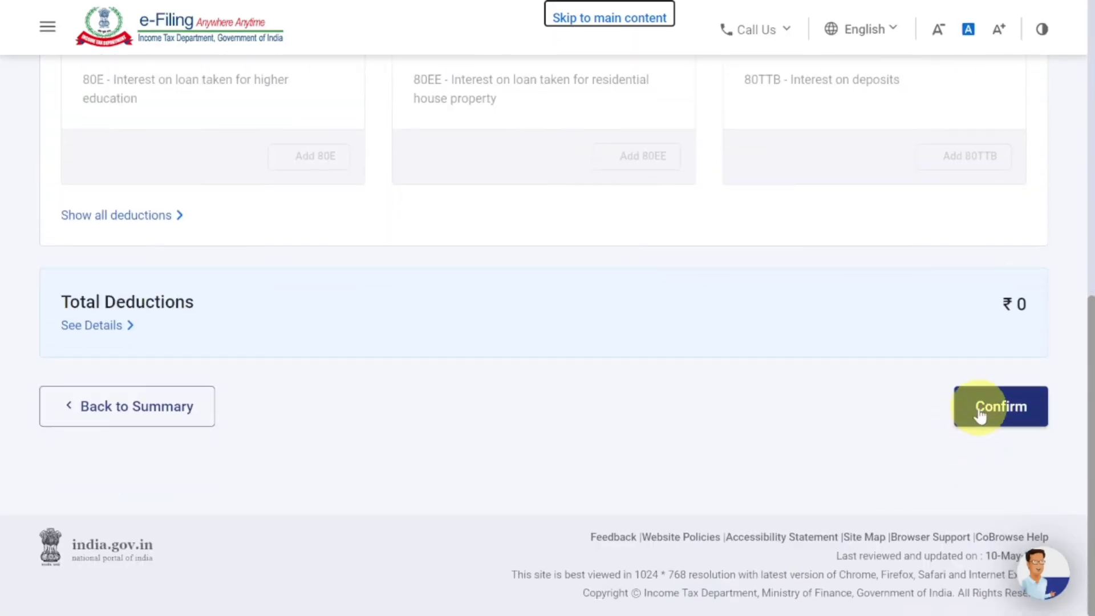
{"action": "left_click", "coordinate": [979, 415]}
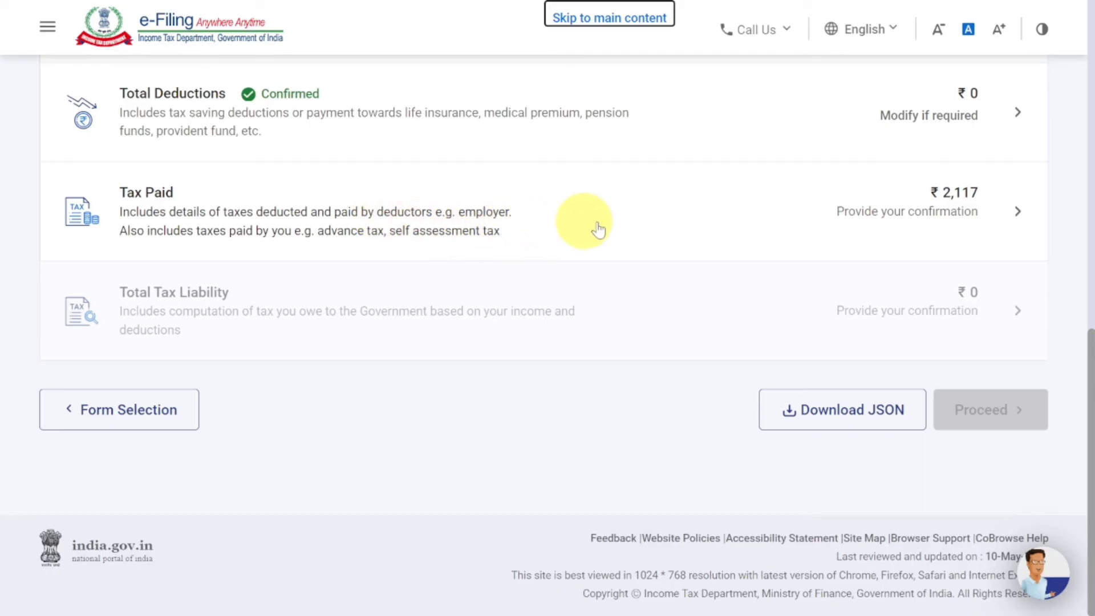
- Review the Tax Paid section and confirm total taxes paid of ₹2,117
{"action": "left_click", "coordinate": [656, 226]}
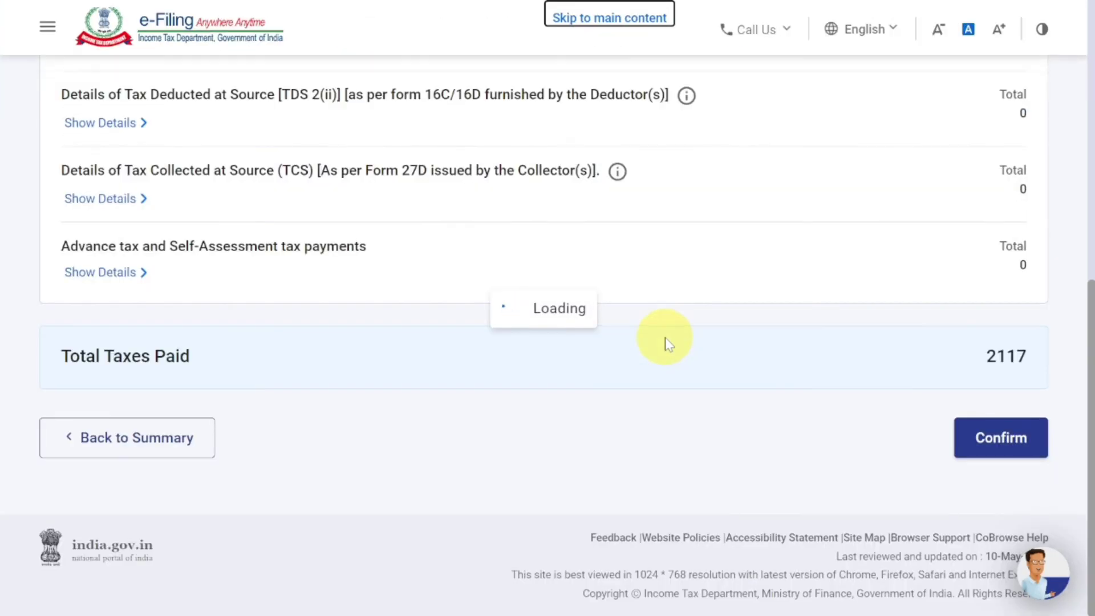
{"action": "scroll", "coordinate": [665, 342], "scroll_direction": "up", "scroll_amount": 10}
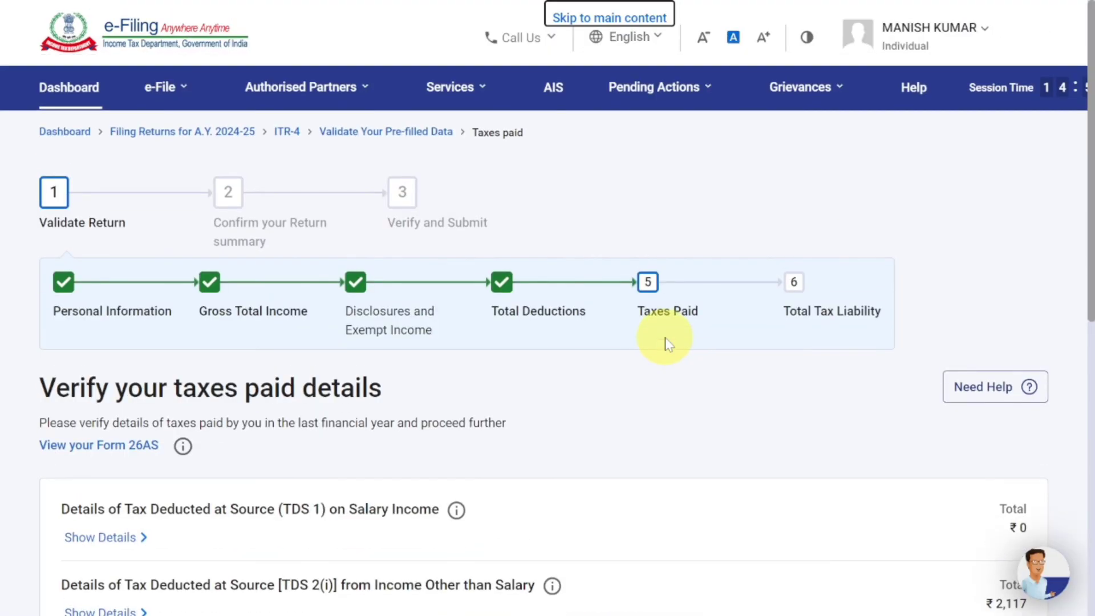
{"action": "scroll", "coordinate": [665, 342], "scroll_direction": "down", "scroll_amount": 4}
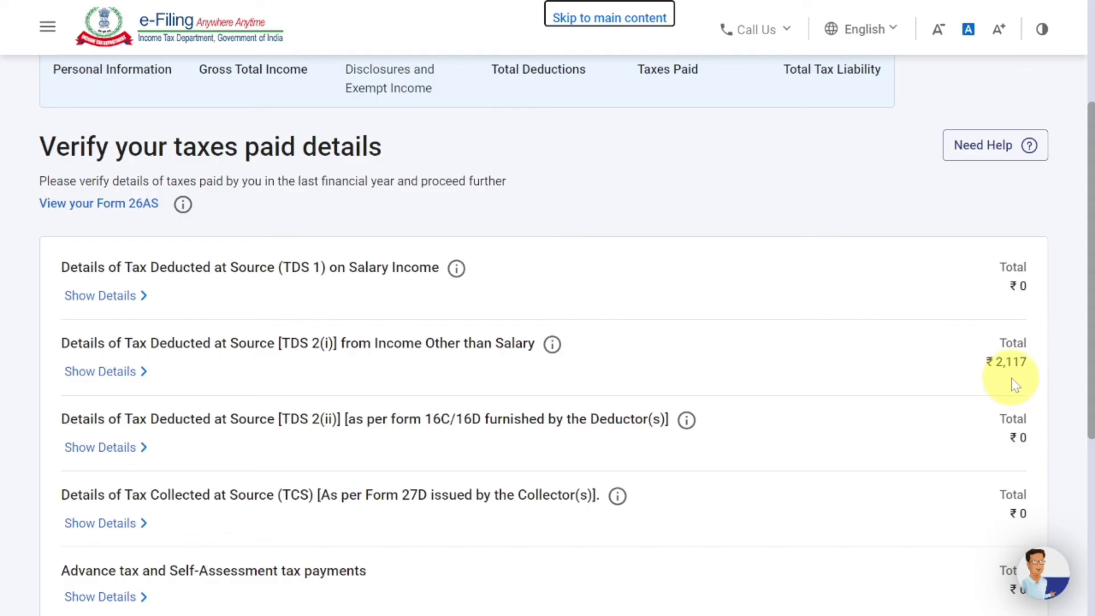
{"action": "scroll", "coordinate": [1015, 385], "scroll_direction": "down", "scroll_amount": 5}
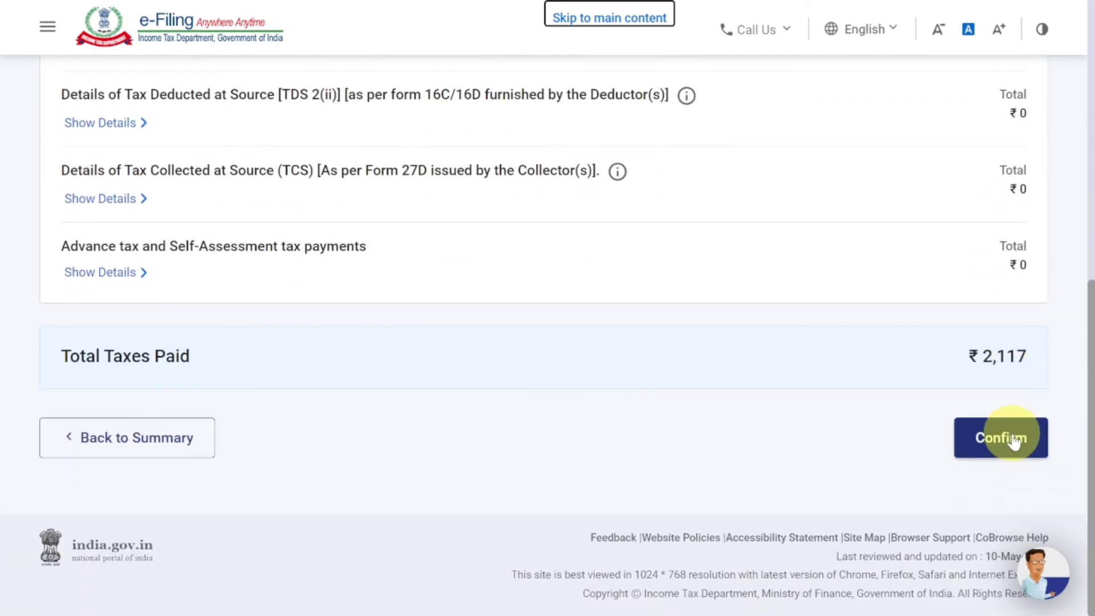
{"action": "left_click", "coordinate": [1013, 439]}
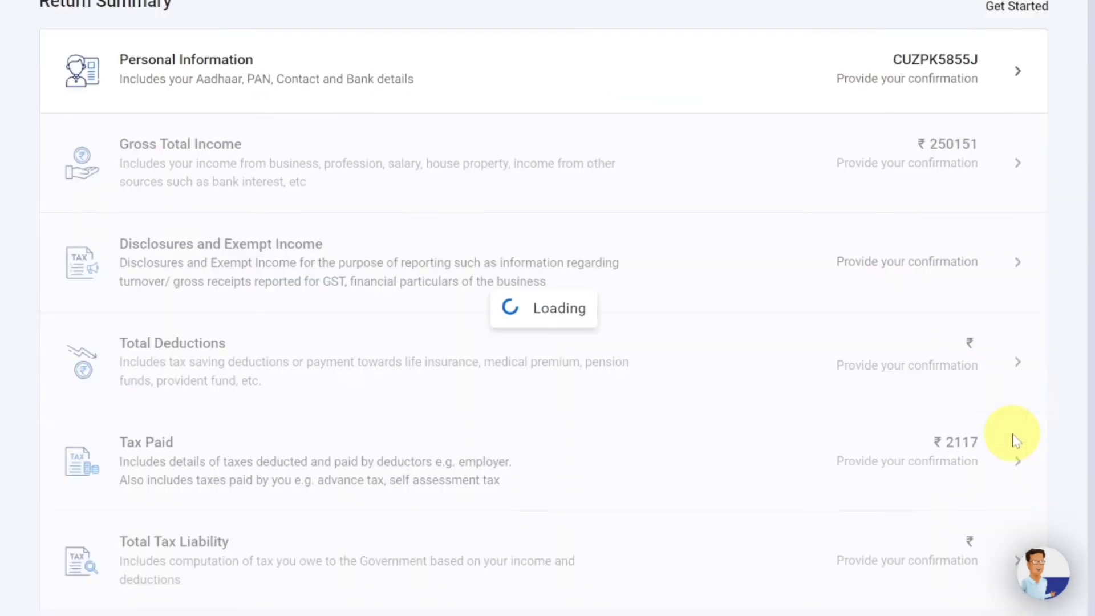
- Review the Total Tax Liability computation and confirm the ₹0 total tax, fee and interest
{"action": "left_click", "coordinate": [855, 313]}
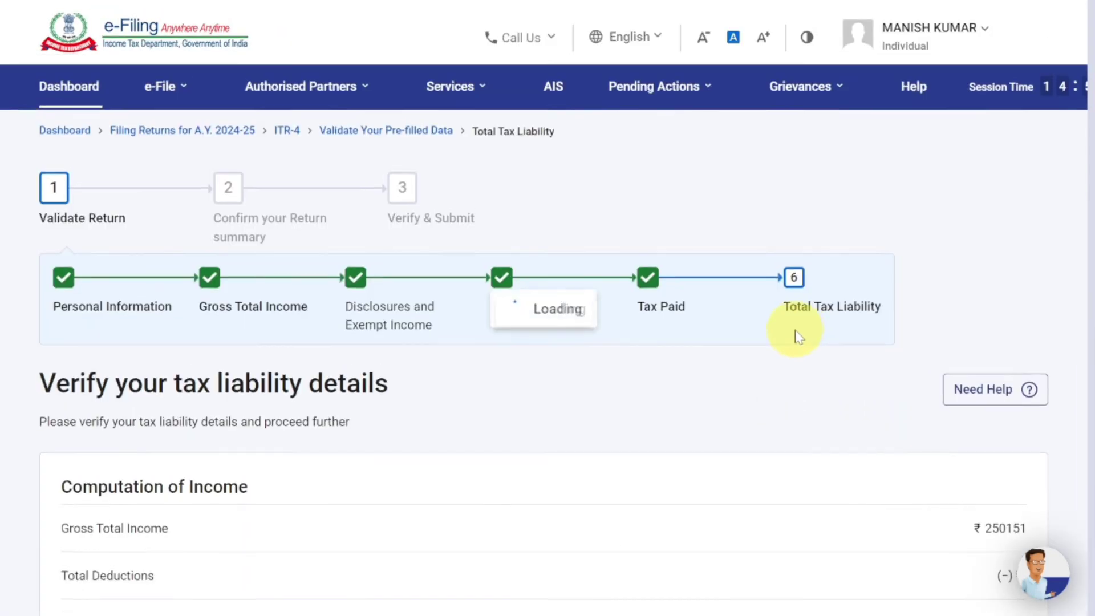
{"action": "scroll", "coordinate": [795, 330], "scroll_direction": "down", "scroll_amount": 5}
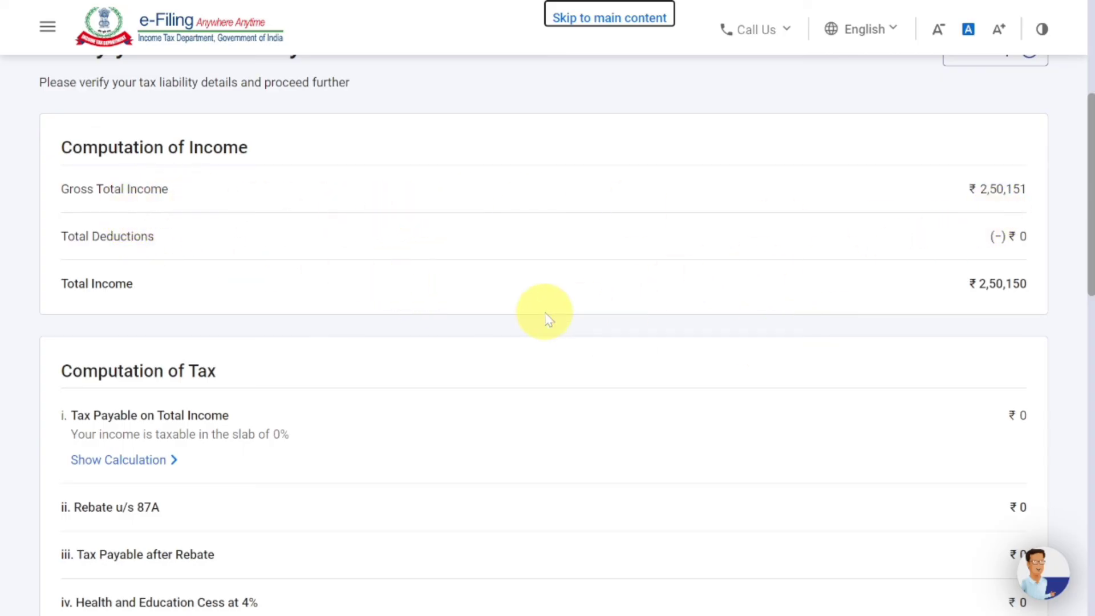
{"action": "scroll", "coordinate": [342, 314], "scroll_direction": "down", "scroll_amount": 1}
{"action": "scroll", "coordinate": [346, 320], "scroll_direction": "down", "scroll_amount": 3}
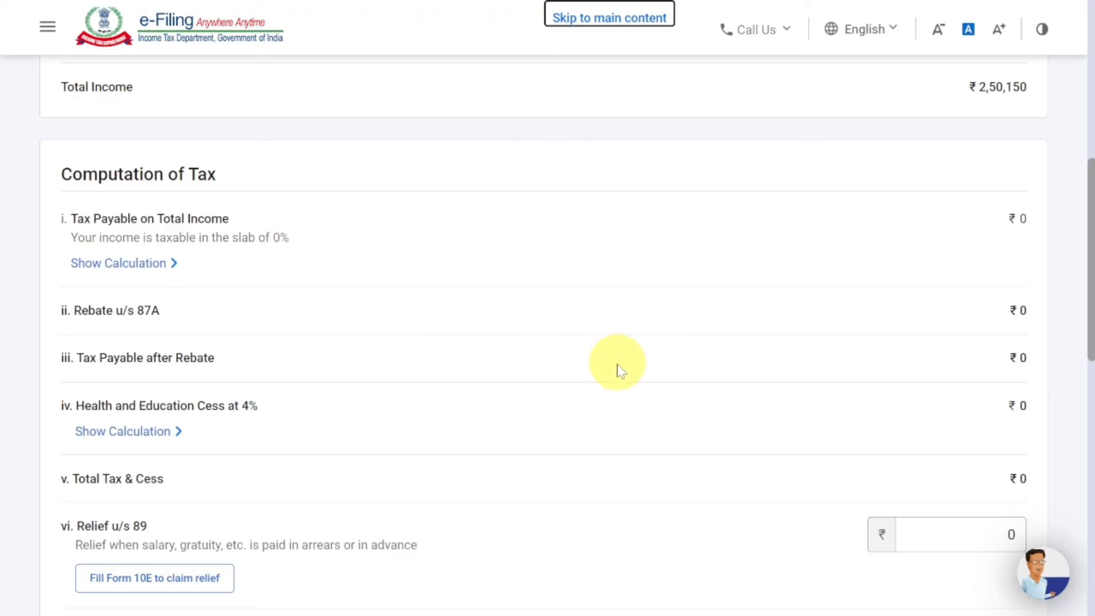
{"action": "scroll", "coordinate": [639, 386], "scroll_direction": "down", "scroll_amount": 12}
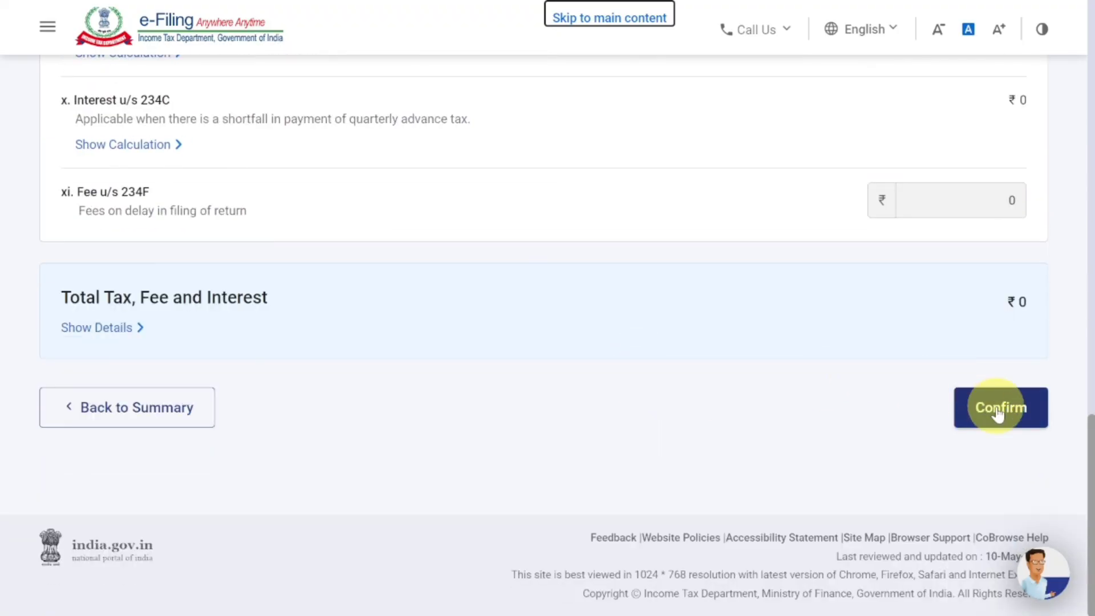
{"action": "left_click", "coordinate": [998, 415]}
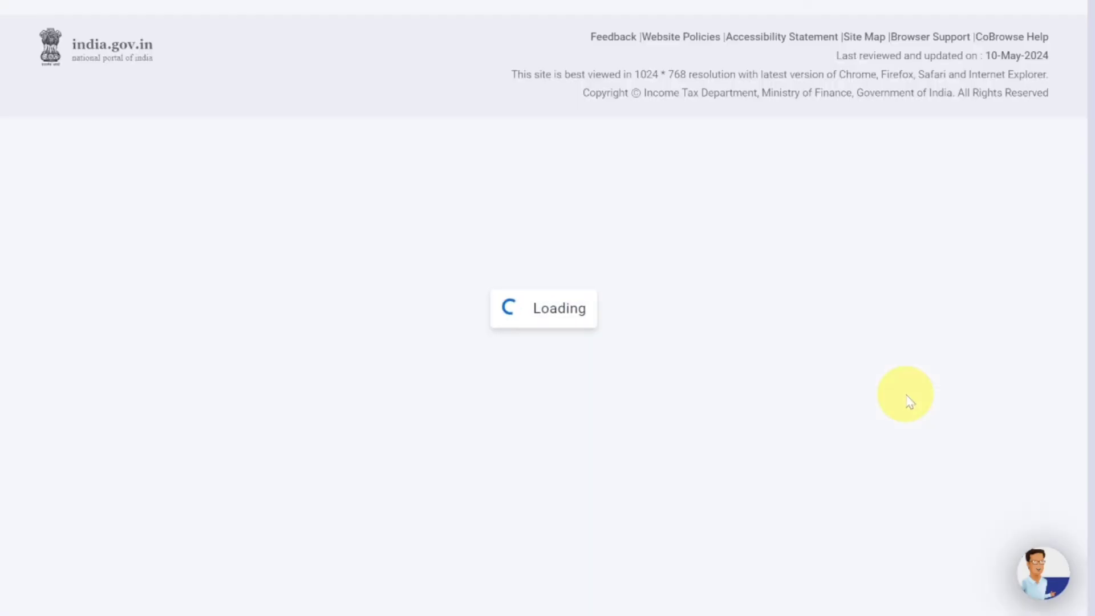
- Proceed from the Return Summary to the Tax Summary showing a ₹2,120 refund
{"action": "left_click", "coordinate": [1019, 421]}
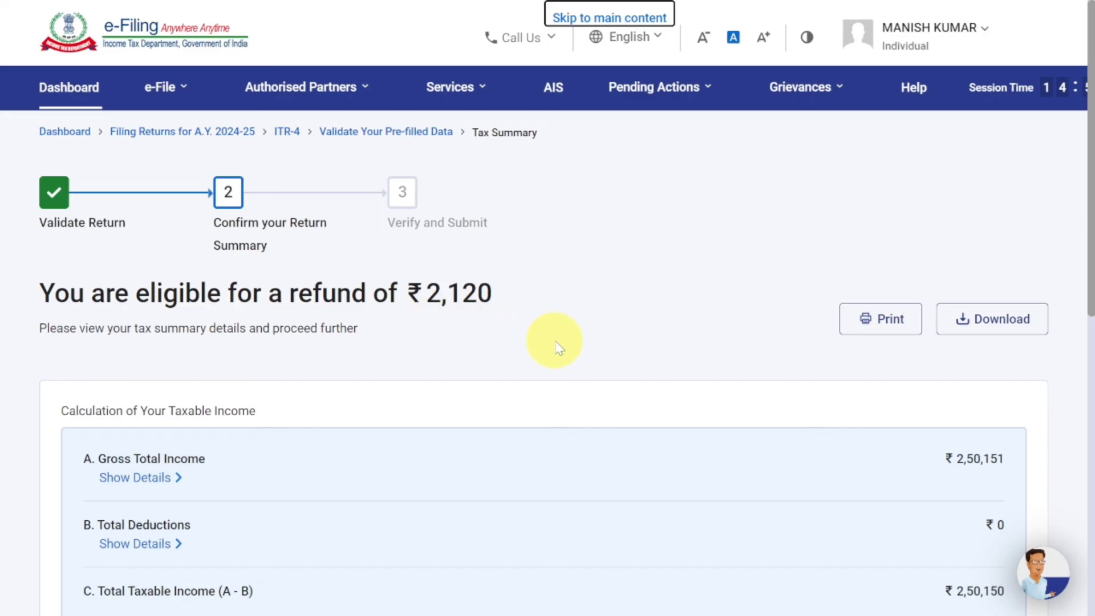
{"action": "scroll", "coordinate": [558, 347], "scroll_direction": "down", "scroll_amount": 10}
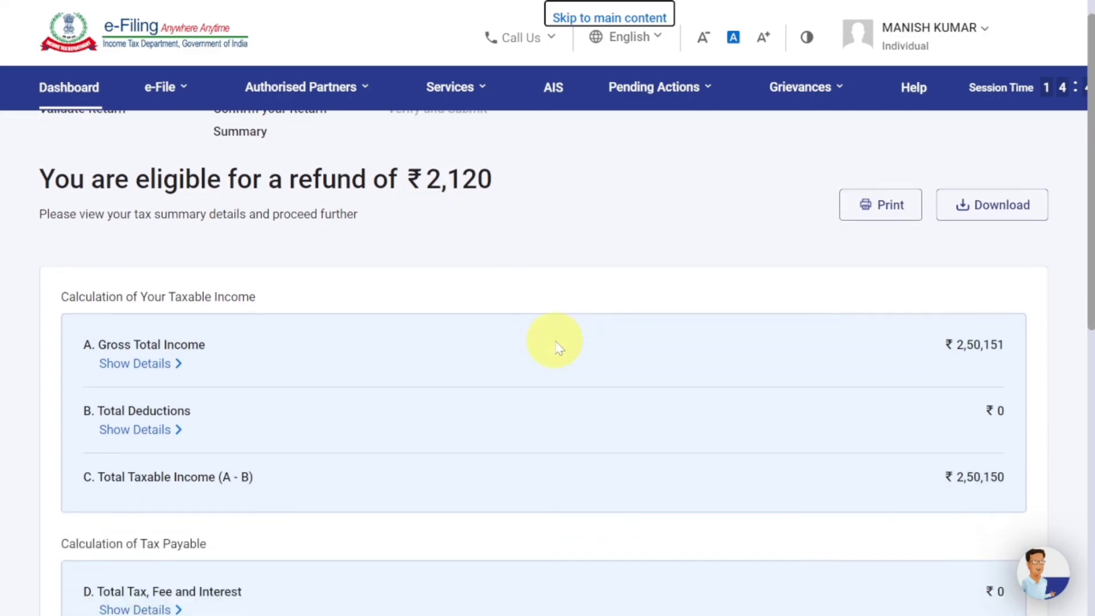